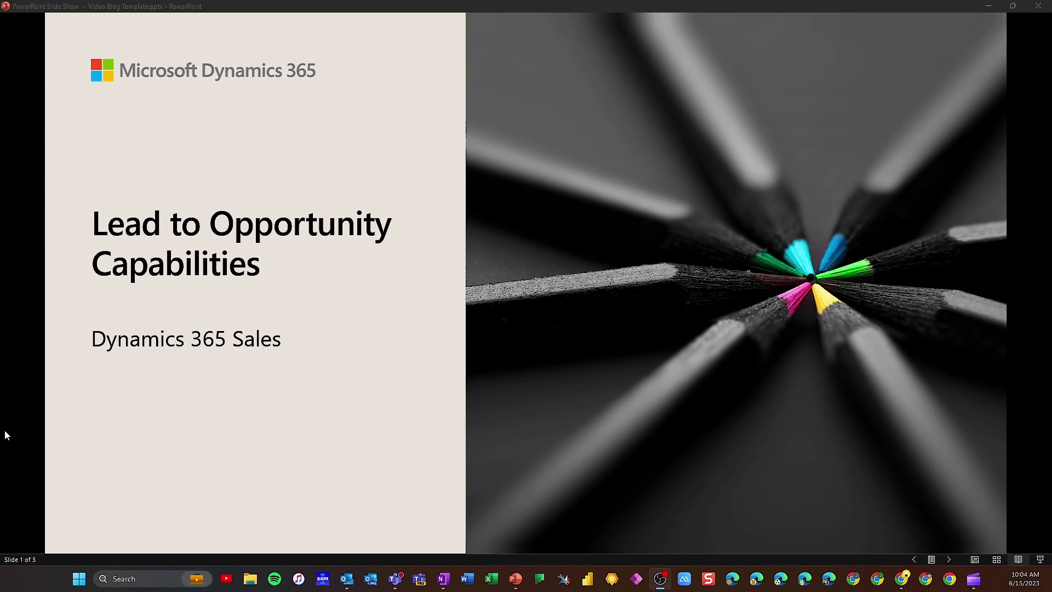
Advance the PowerPoint slide show from the title slide to slide 2, the presenter's bio
{"action": "left_click", "coordinate": [5, 434]}
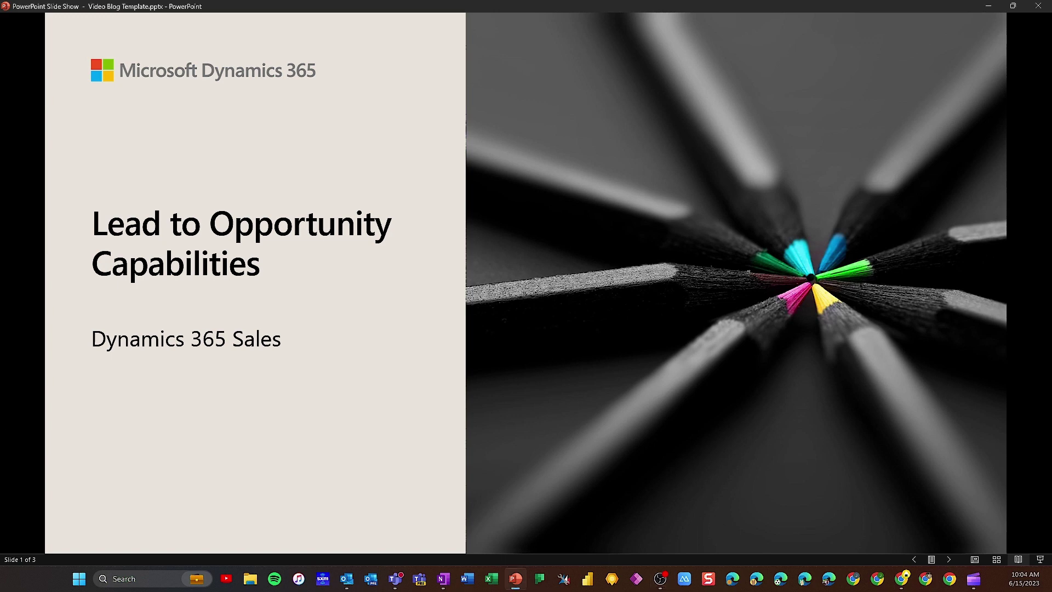
{"action": "key", "text": "Right"}
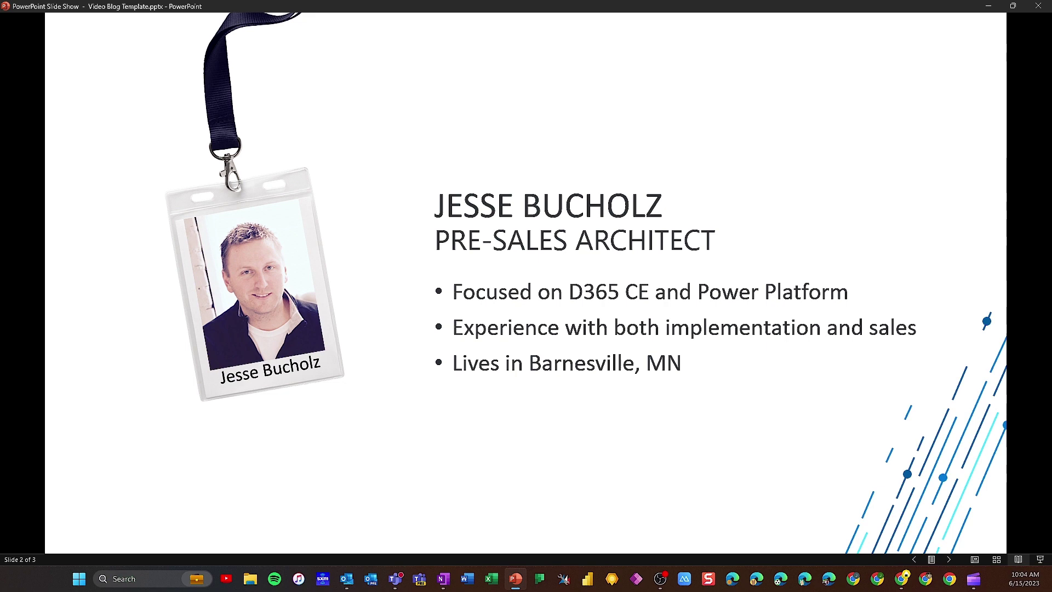
Advance the slide show to the Overview slide
{"action": "key", "text": "Right"}
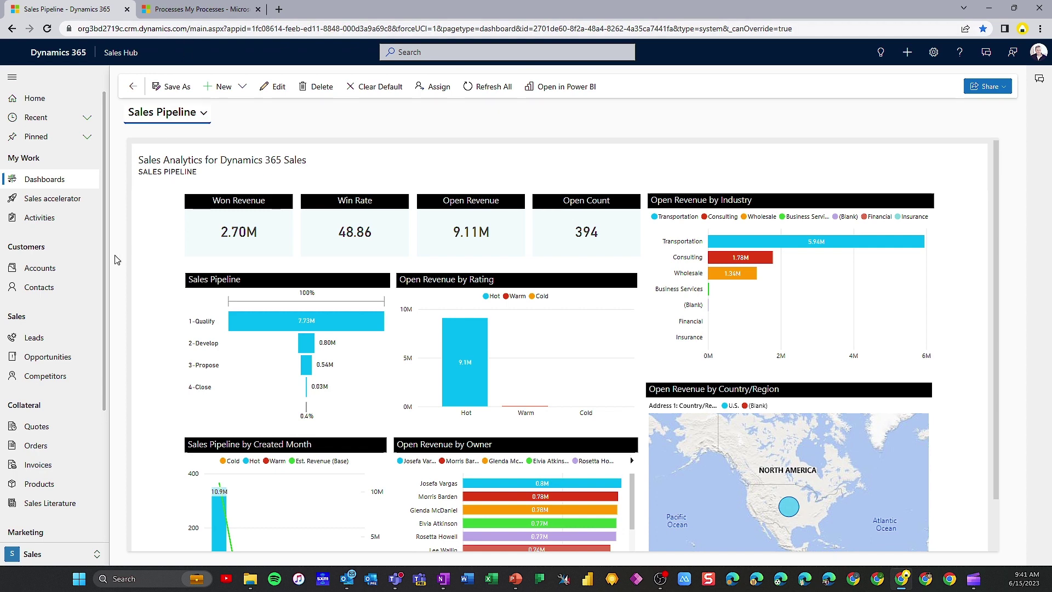
Go to the open Leads list and start a new blank lead record
{"action": "left_click", "coordinate": [48, 342]}
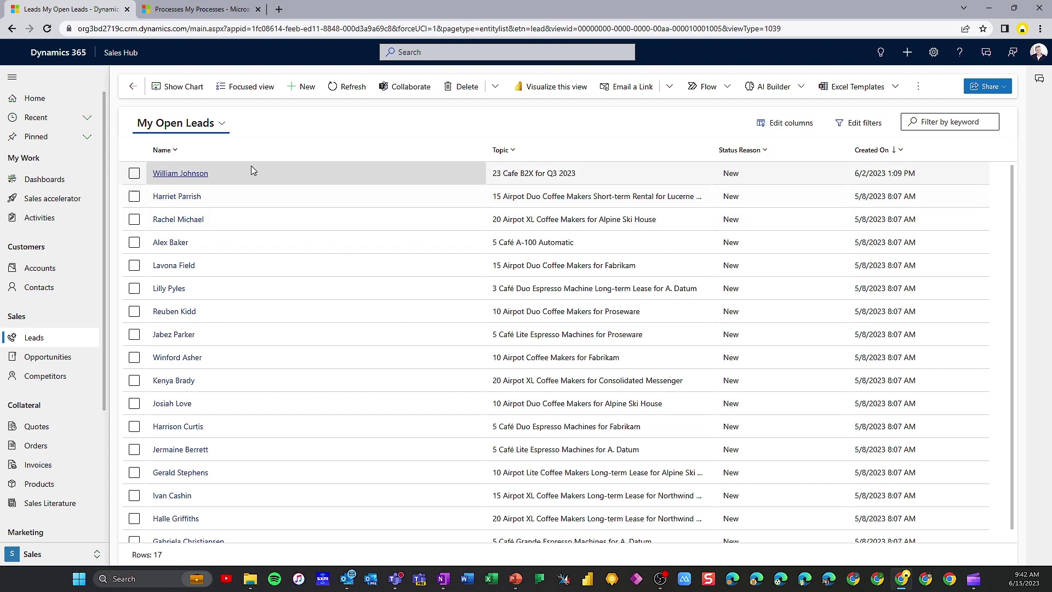
{"action": "left_click", "coordinate": [303, 90]}
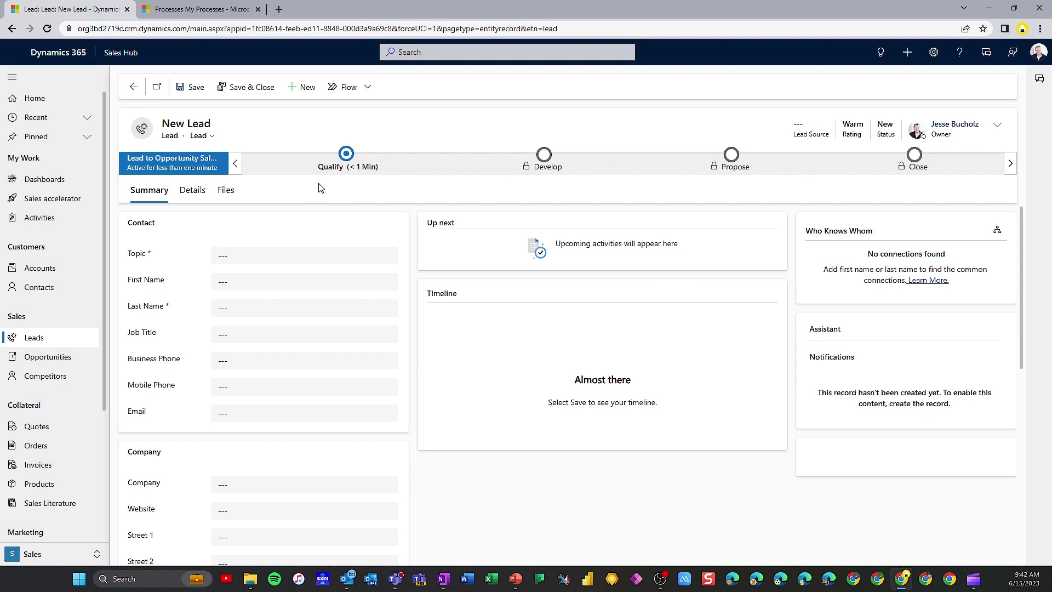
{"action": "left_click", "coordinate": [346, 155]}
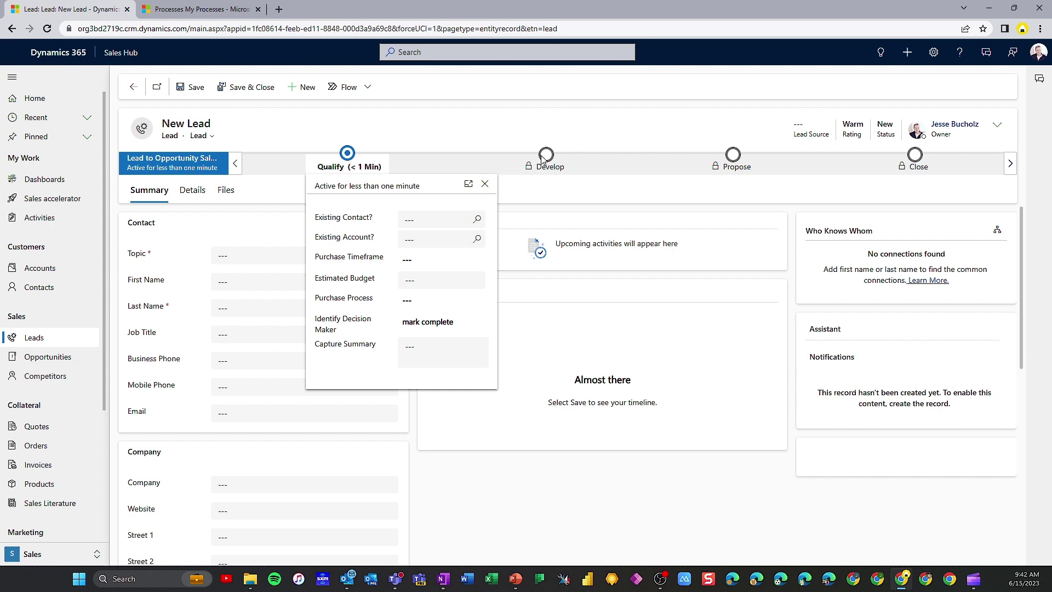
{"action": "left_click", "coordinate": [525, 190]}
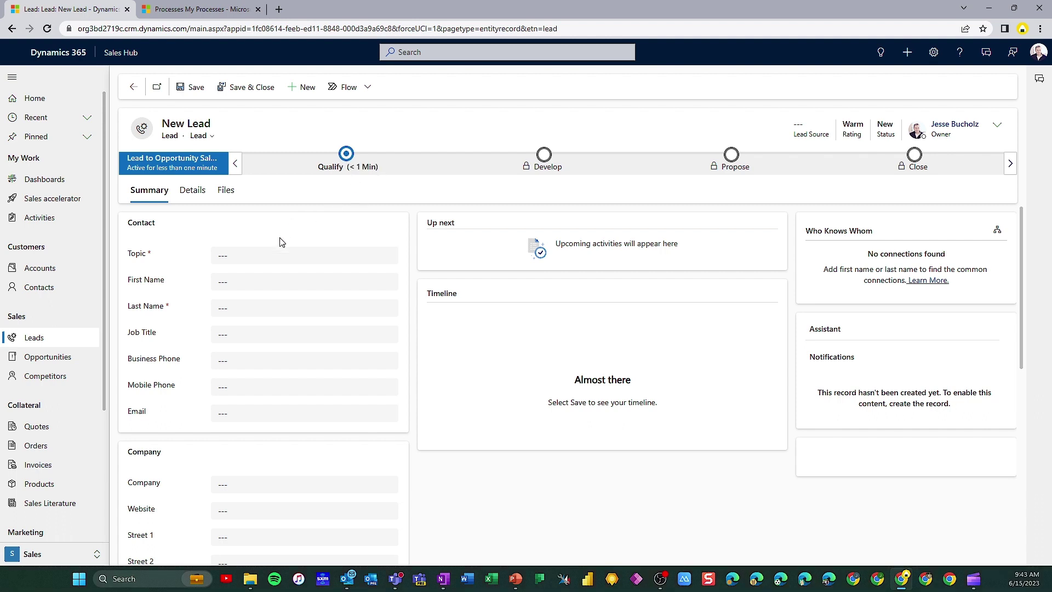
{"action": "left_click", "coordinate": [247, 255]}
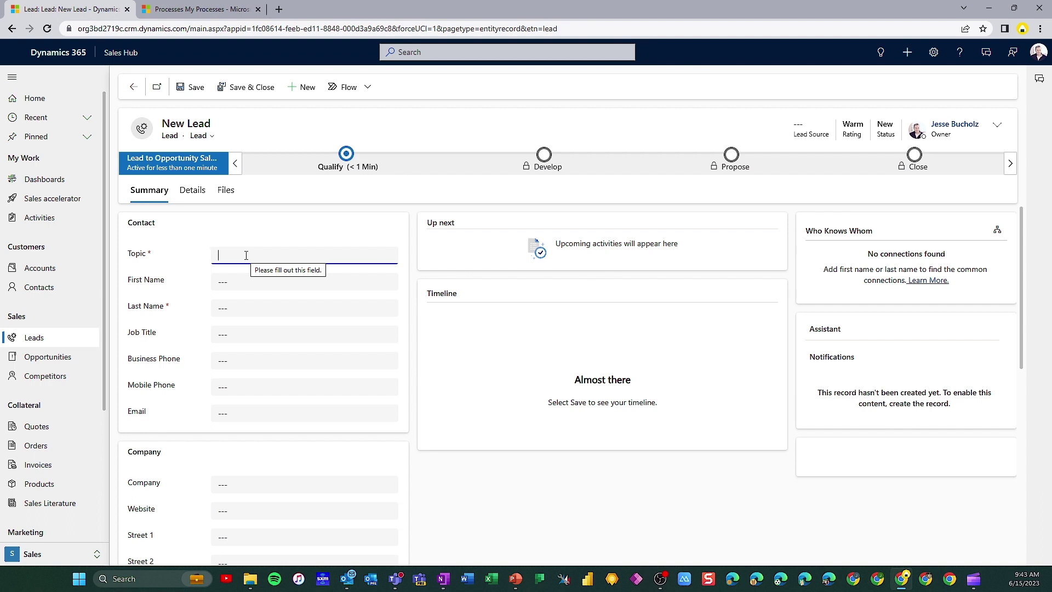
Enter the topic 'Quote on wheat bread requested for grocery stores', contact's name, Sales Manager title and business phone
{"action": "type", "text": "Qu"}
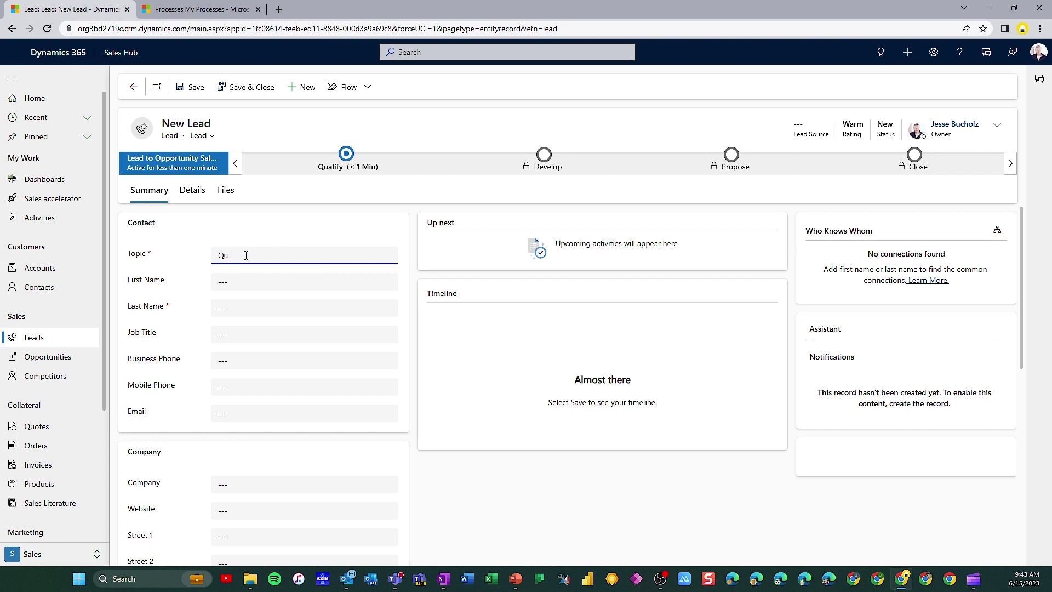
{"action": "type", "text": "ote on wheat bread requested for grocery stores"}
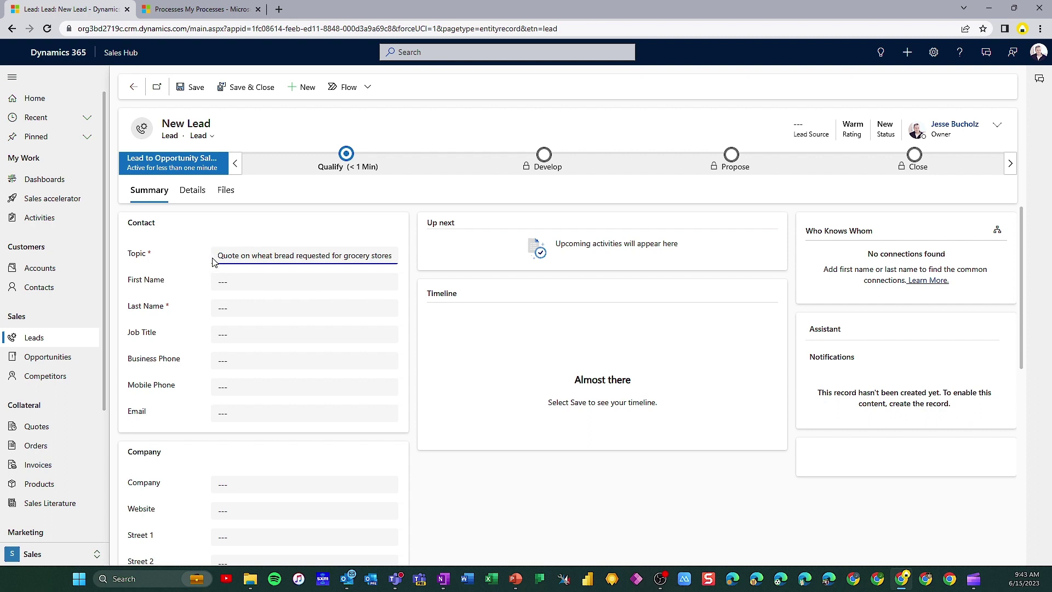
{"action": "left_click", "coordinate": [232, 282]}
{"action": "key", "text": "Tab"}
{"action": "key", "text": "Tab"}
{"action": "type", "text": "Sa"}
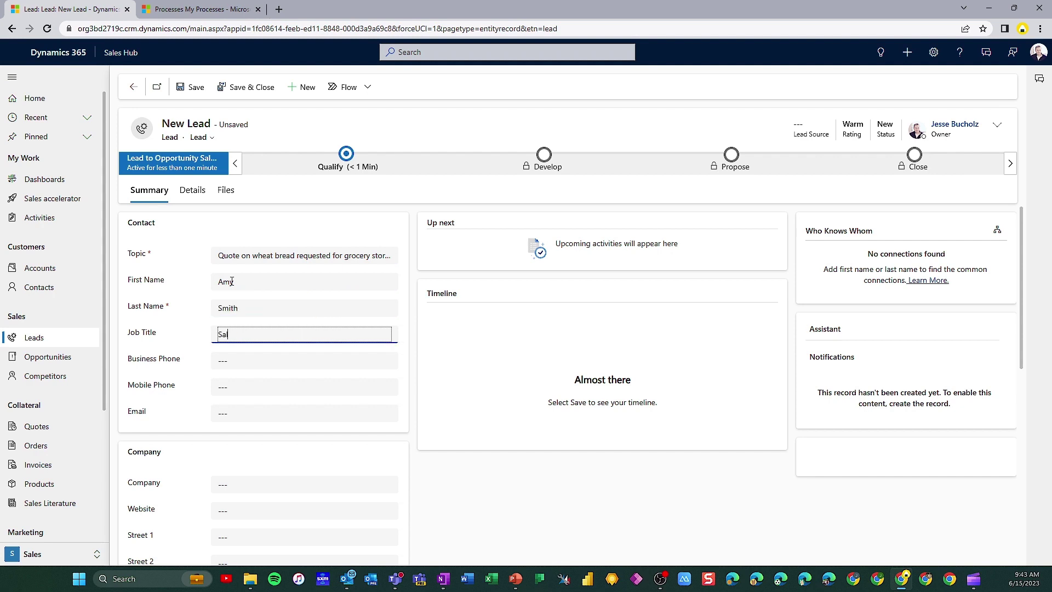
{"action": "type", "text": "les Manager"}
{"action": "key", "text": "Tab"}
{"action": "type", "text": "855-555-5874"}
{"action": "key", "text": "Tab"}
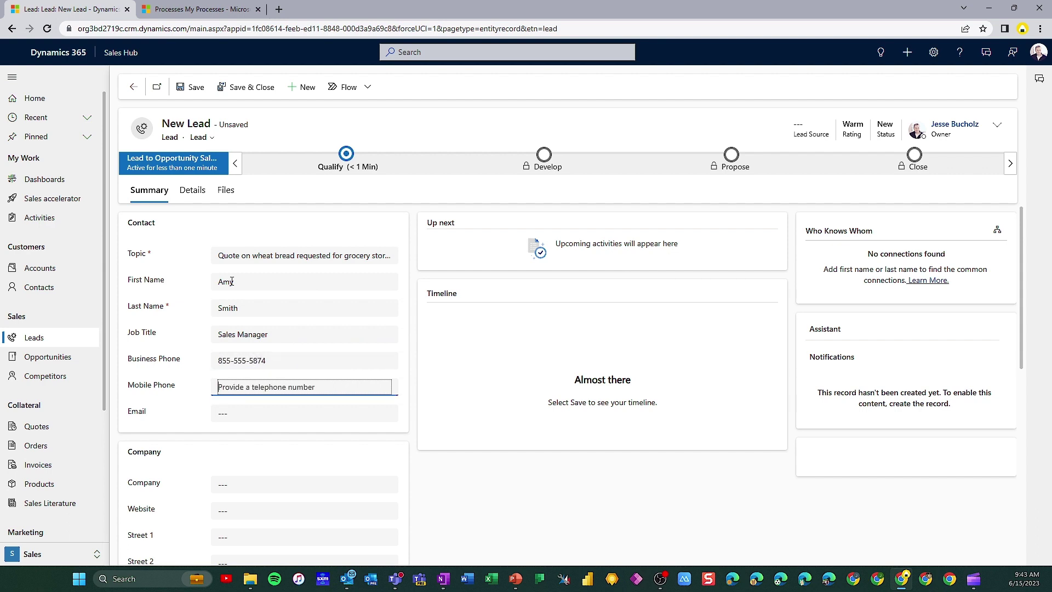
{"action": "key", "text": "Tab"}
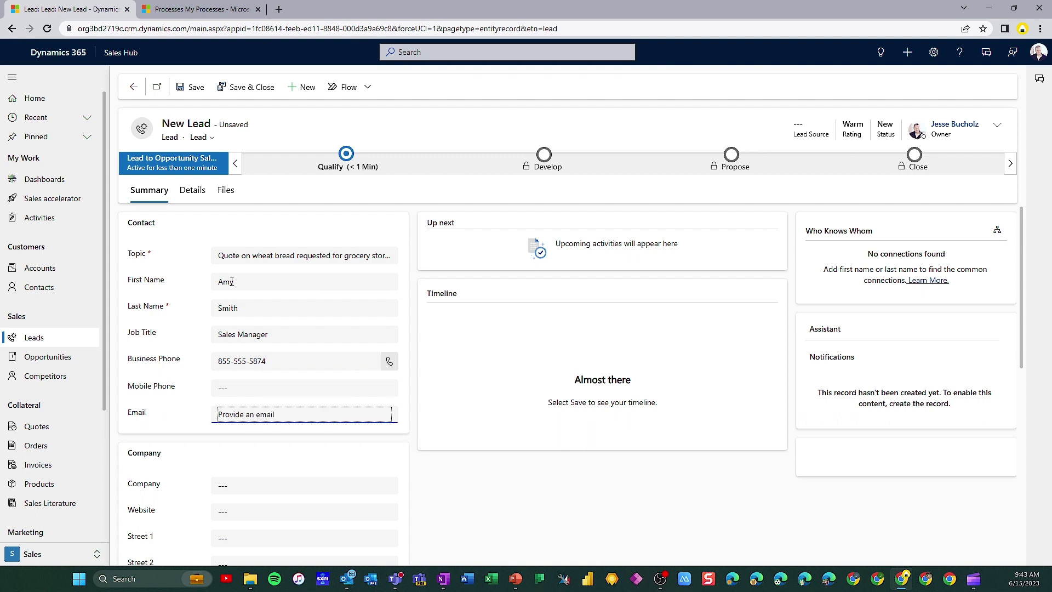
Enter Downtown Grocery as the company and fill in its street, city, state and ZIP code
{"action": "scroll", "coordinate": [195, 407], "scroll_direction": "down", "scroll_amount": 1}
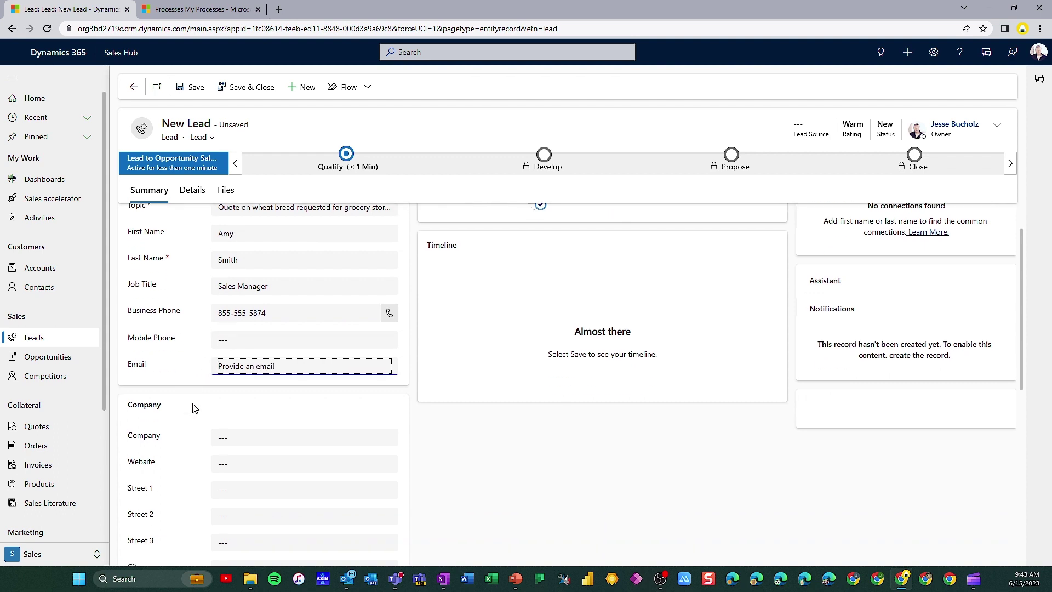
{"action": "left_click", "coordinate": [229, 427]}
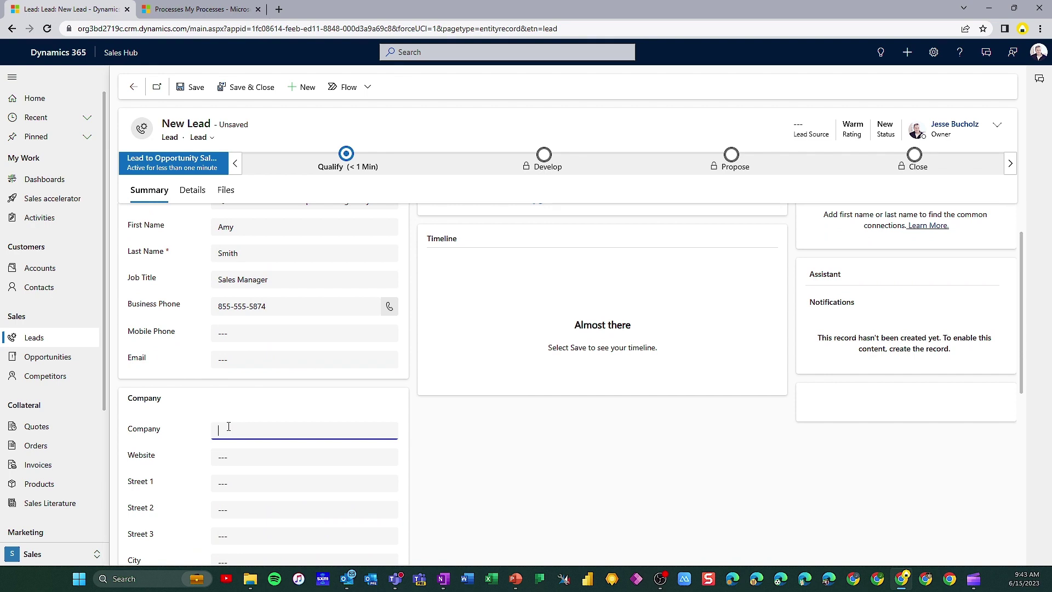
{"action": "type", "text": "Downtown Grocery"}
{"action": "key", "text": "Tab"}
{"action": "key", "text": "Tab"}
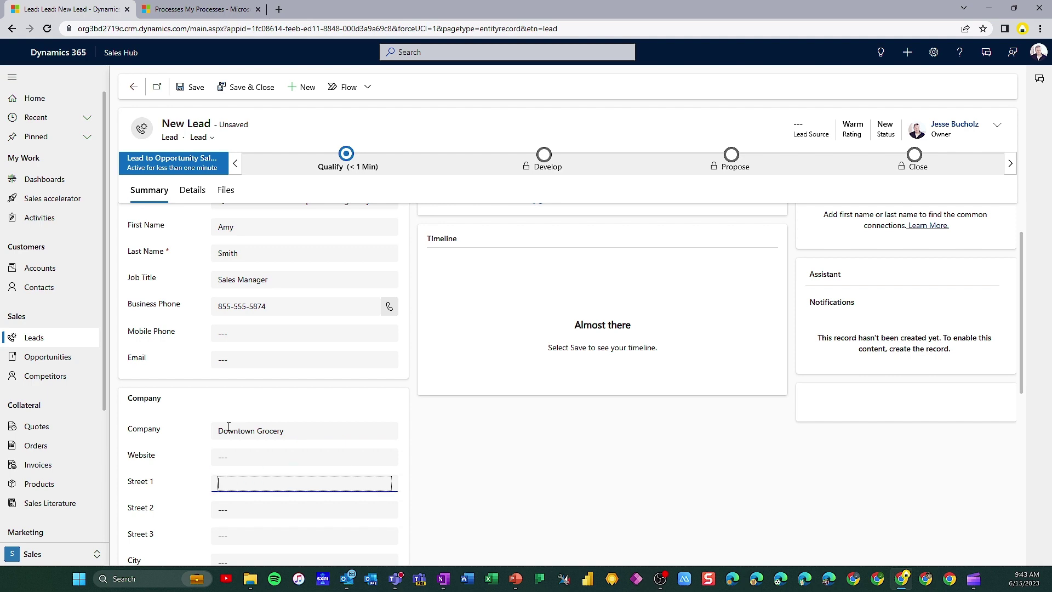
{"action": "key", "text": "Tab"}
{"action": "key", "text": "Tab"}
{"action": "key", "text": "Tab"}
{"action": "type", "text": "Bar"}
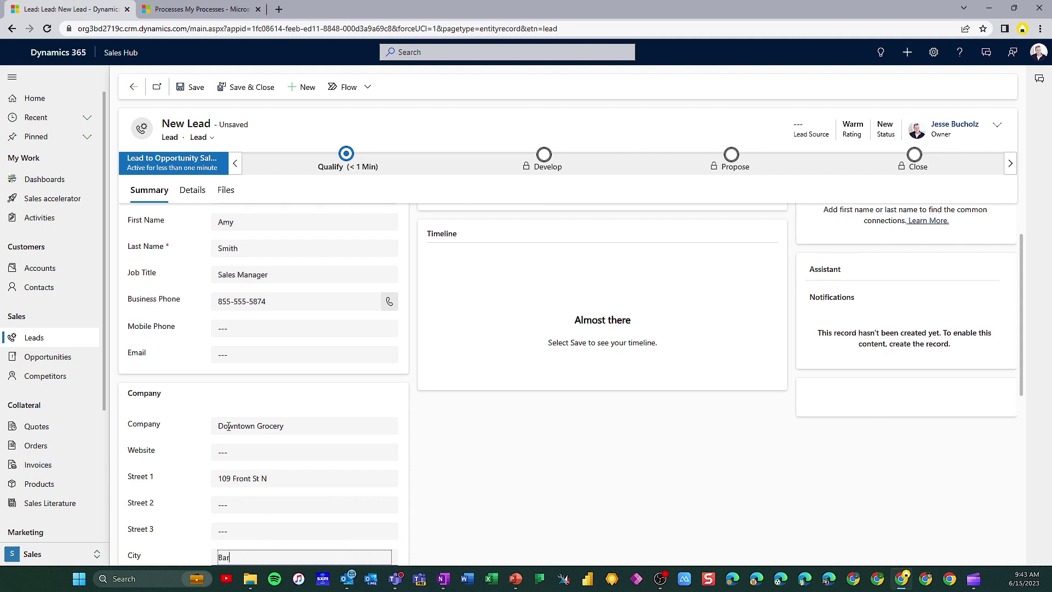
{"action": "type", "text": "nesville"}
{"action": "key", "text": "Tab"}
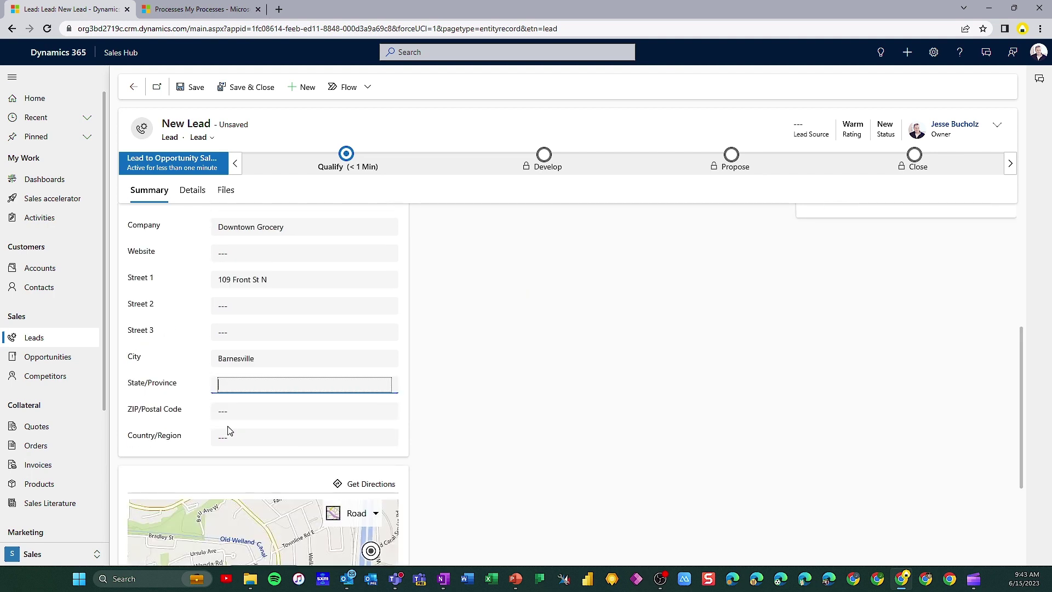
{"action": "type", "text": "MN"}
{"action": "key", "text": "Tab"}
{"action": "type", "text": "5"}
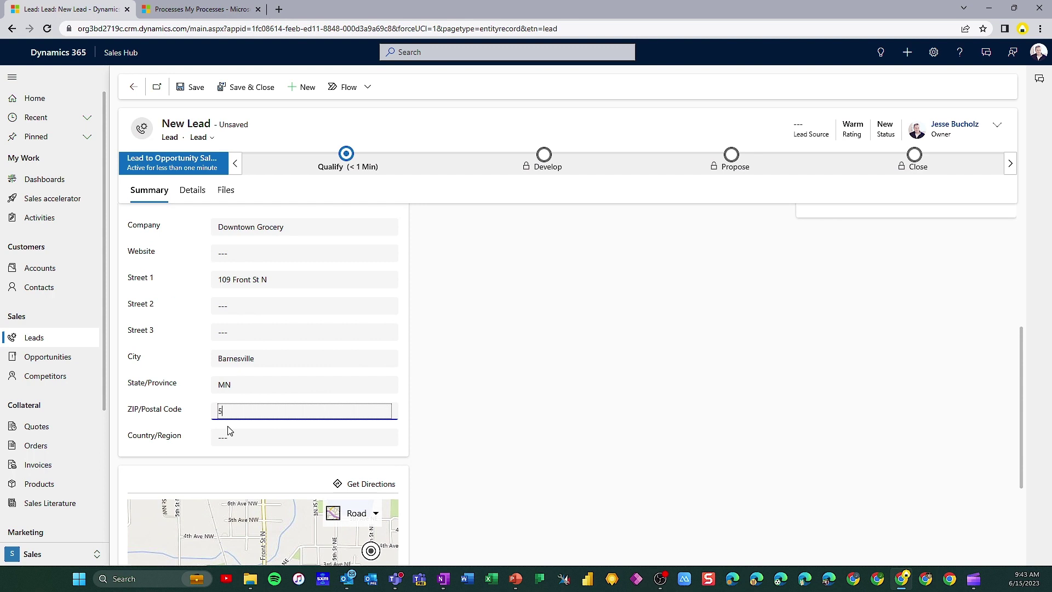
{"action": "type", "text": "65514"}
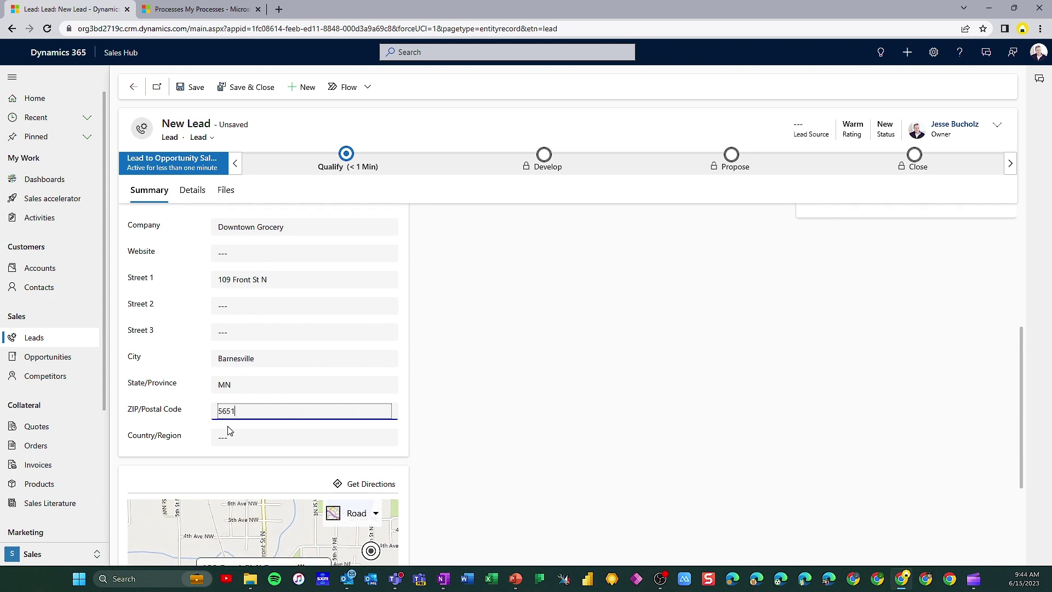
Save the new Downtown Grocery lead record
{"action": "left_click", "coordinate": [459, 423]}
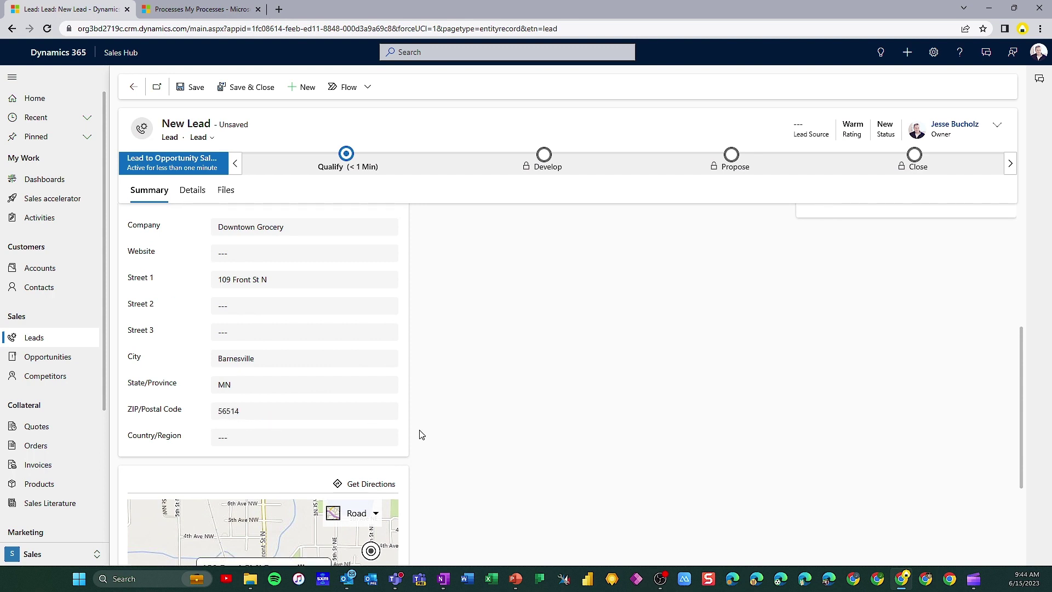
{"action": "scroll", "coordinate": [418, 433], "scroll_direction": "down", "scroll_amount": 2}
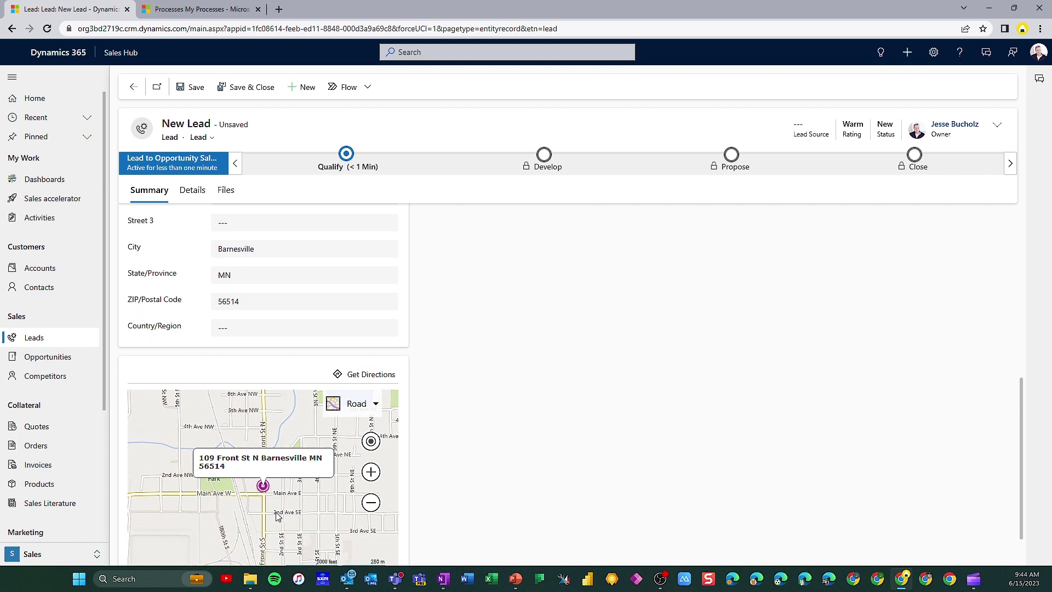
{"action": "scroll", "coordinate": [438, 449], "scroll_direction": "up", "scroll_amount": 7}
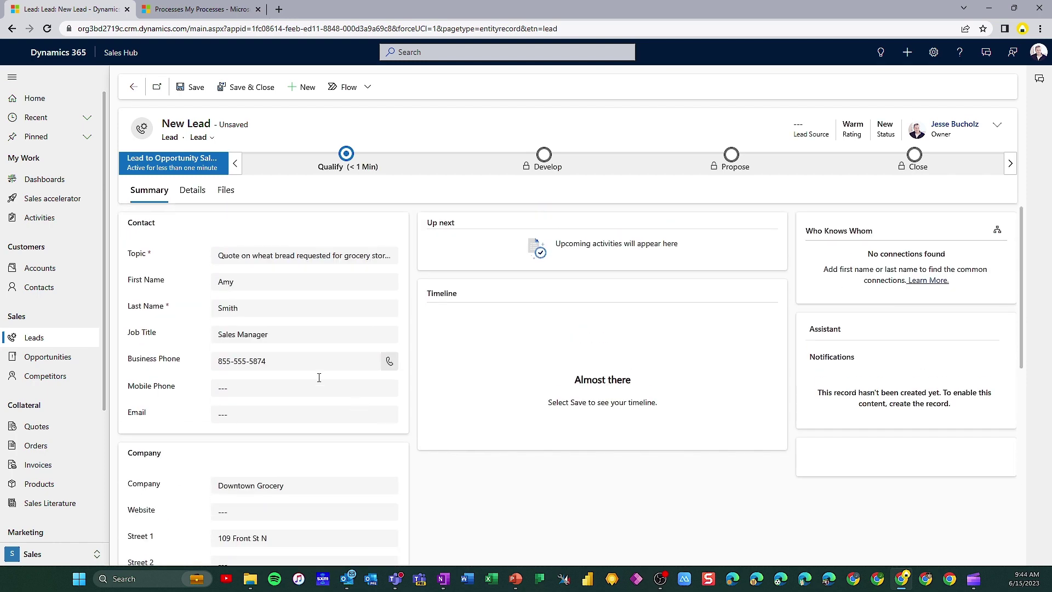
{"action": "left_click", "coordinate": [197, 87]}
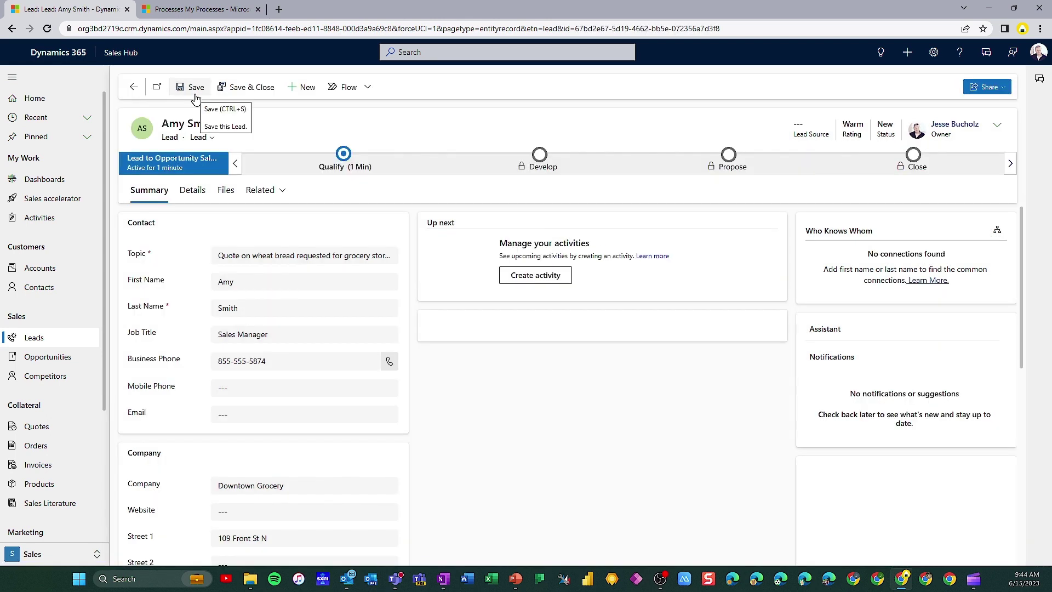
Show the Qualify stage details for the saved lead
{"action": "left_click", "coordinate": [344, 155]}
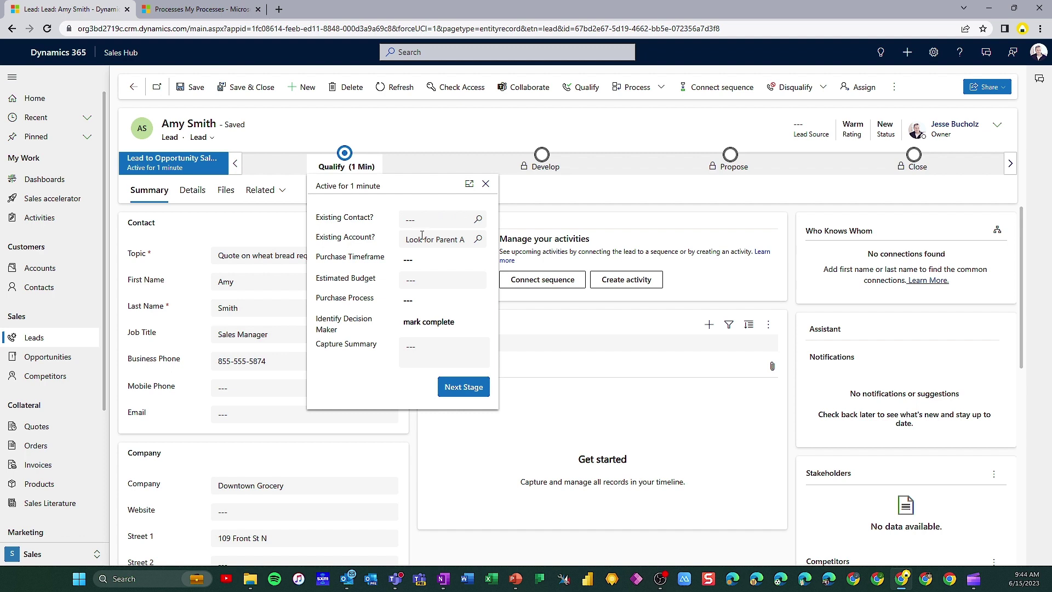
Leave the Existing Contact and Existing Account lookups in the Qualify stage empty
{"action": "left_click", "coordinate": [428, 220]}
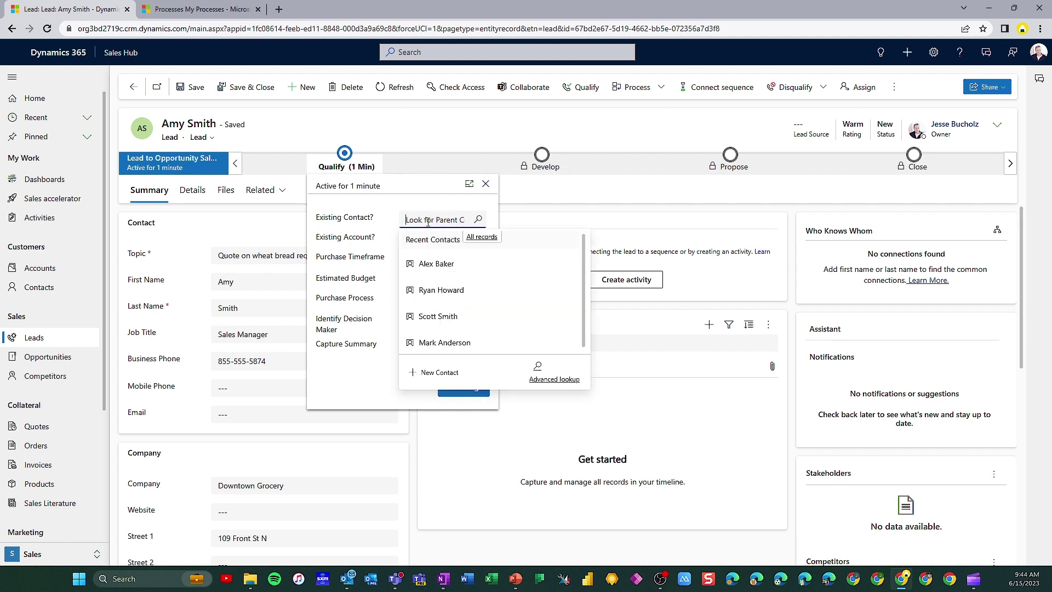
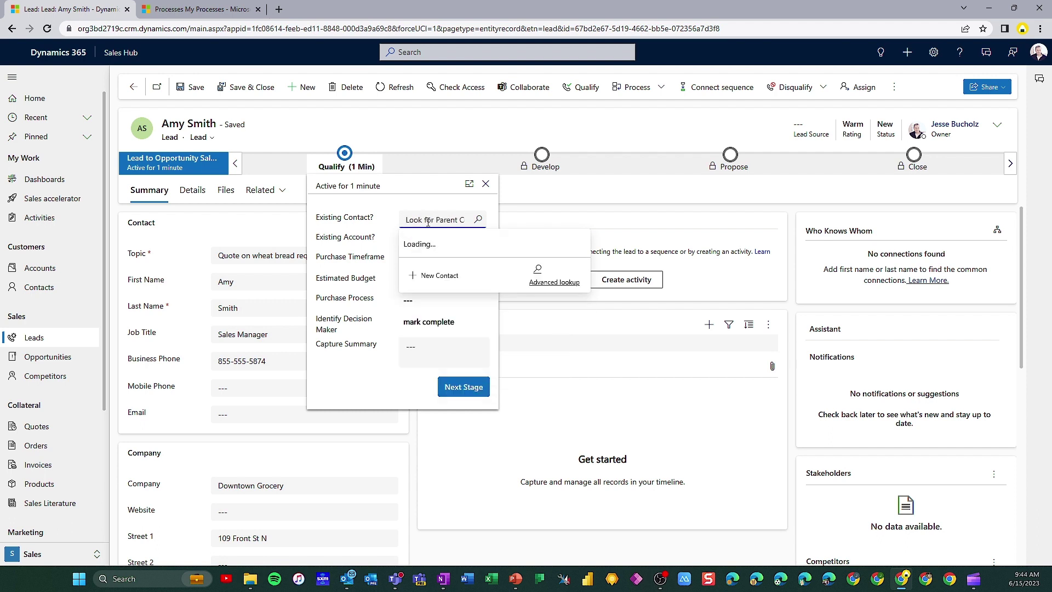
{"action": "left_click", "coordinate": [415, 241]}
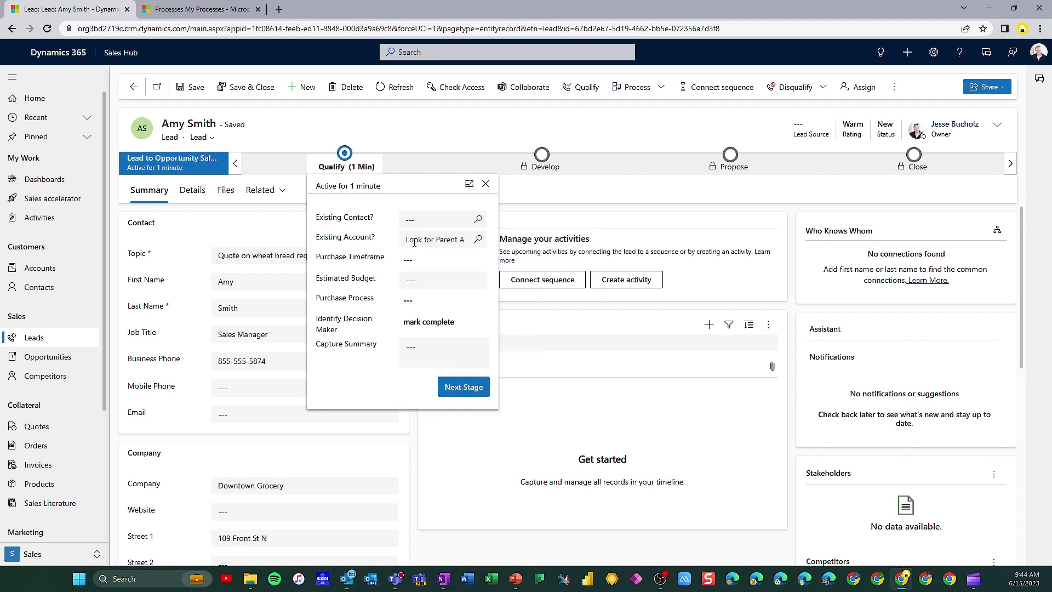
{"action": "type", "text": "downtown"}
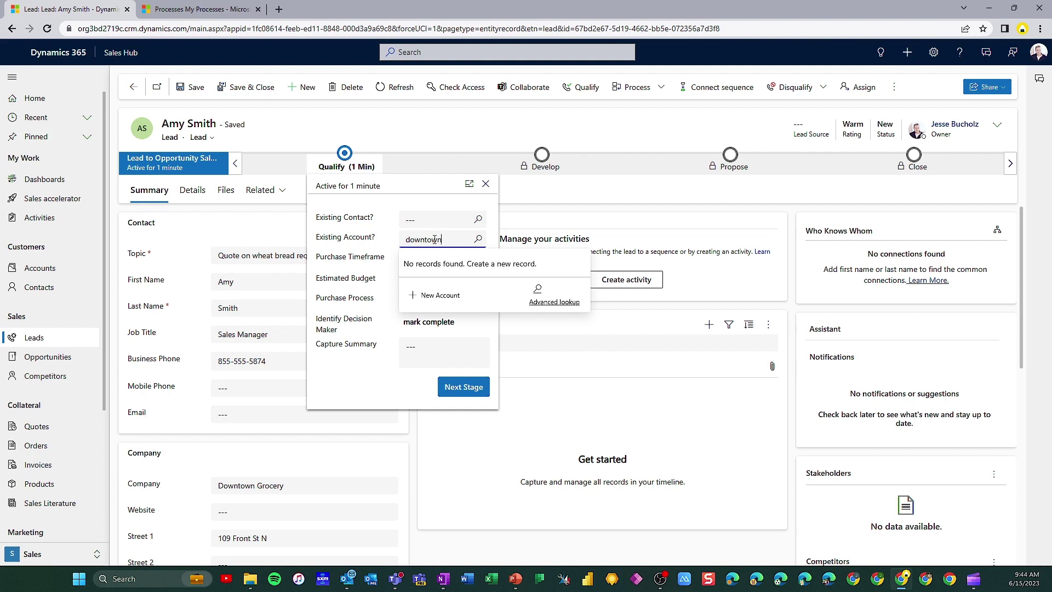
{"action": "double_click", "coordinate": [442, 240]}
{"action": "key", "text": "BackSpace"}
Set This Quarter timeframe, 5,000 budget, Individual purchase process and decision maker completed
{"action": "left_click", "coordinate": [412, 260]}
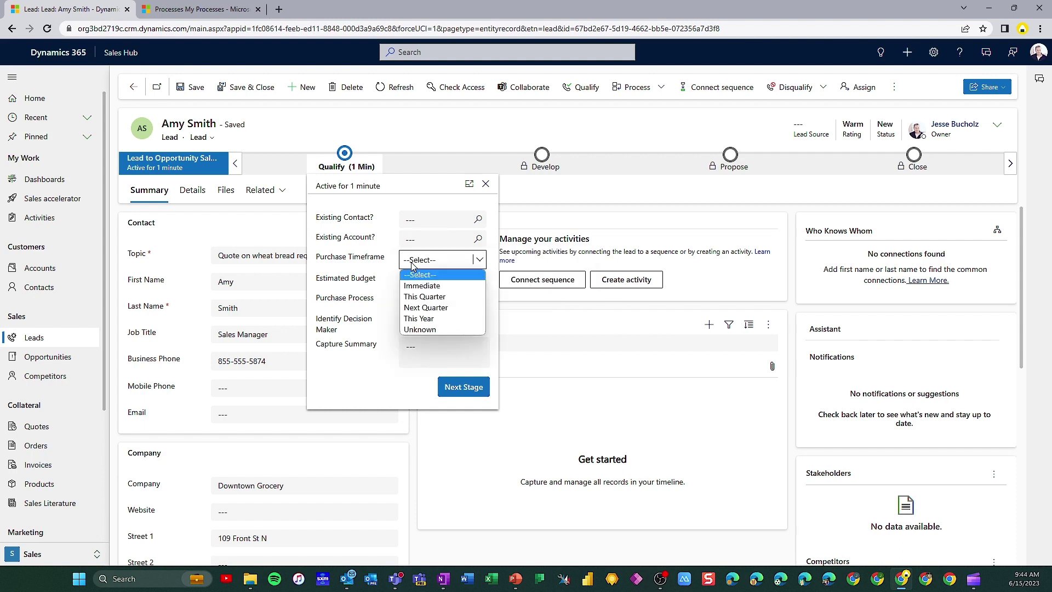
{"action": "left_click", "coordinate": [433, 297]}
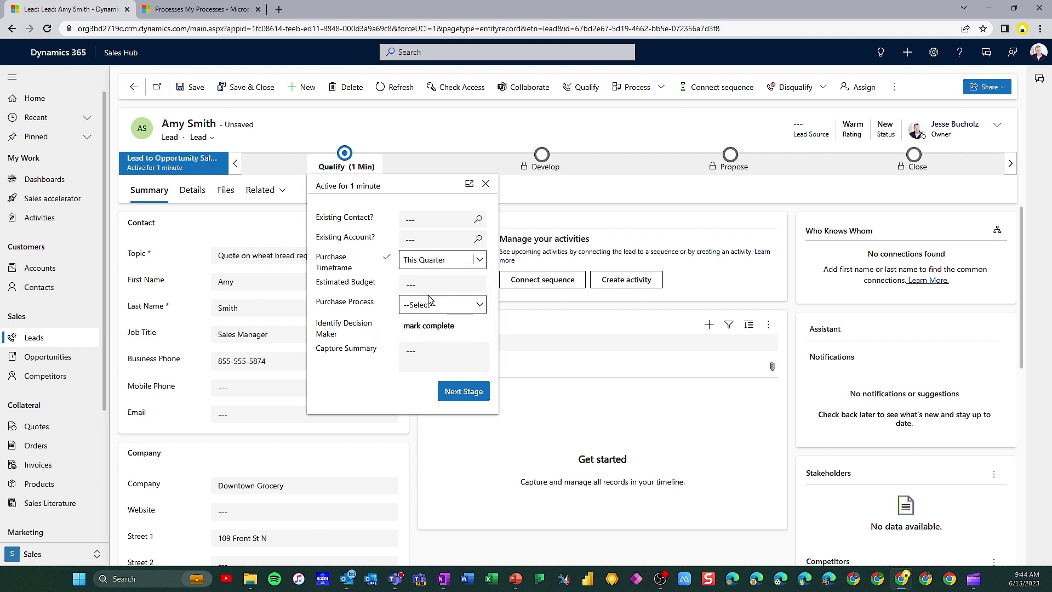
{"action": "left_click", "coordinate": [447, 286]}
{"action": "type", "text": "5,000"}
{"action": "left_click", "coordinate": [448, 306]}
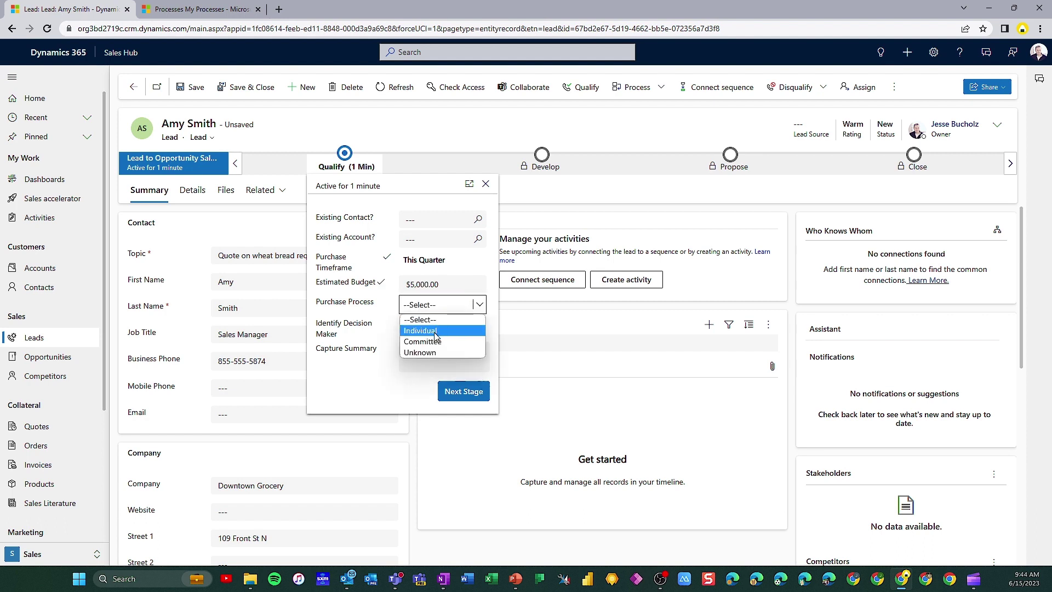
{"action": "left_click", "coordinate": [436, 332]}
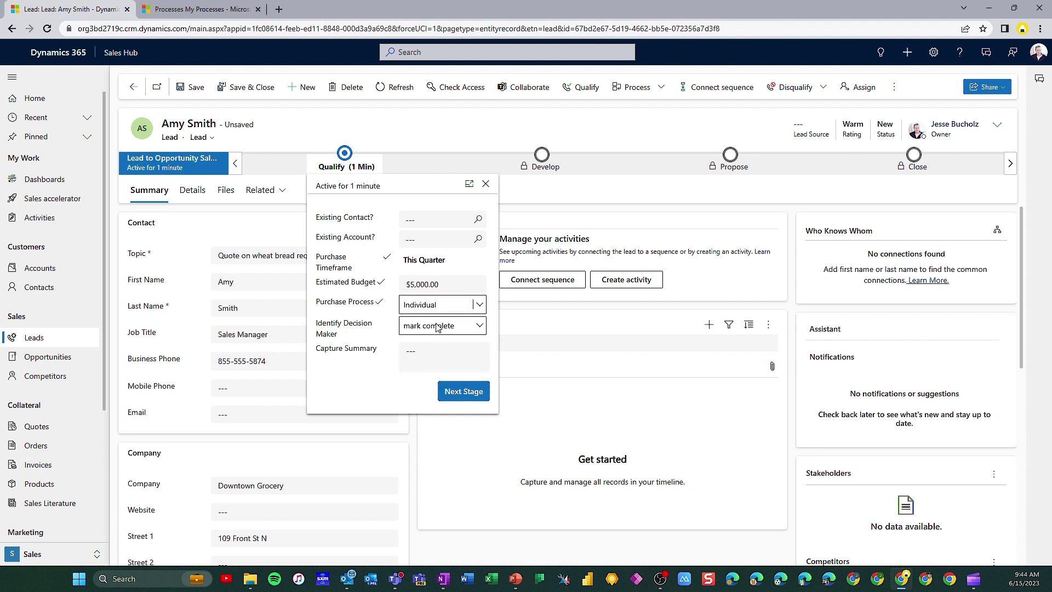
{"action": "left_click", "coordinate": [438, 328]}
{"action": "left_click", "coordinate": [439, 351]}
{"action": "left_click", "coordinate": [410, 354]}
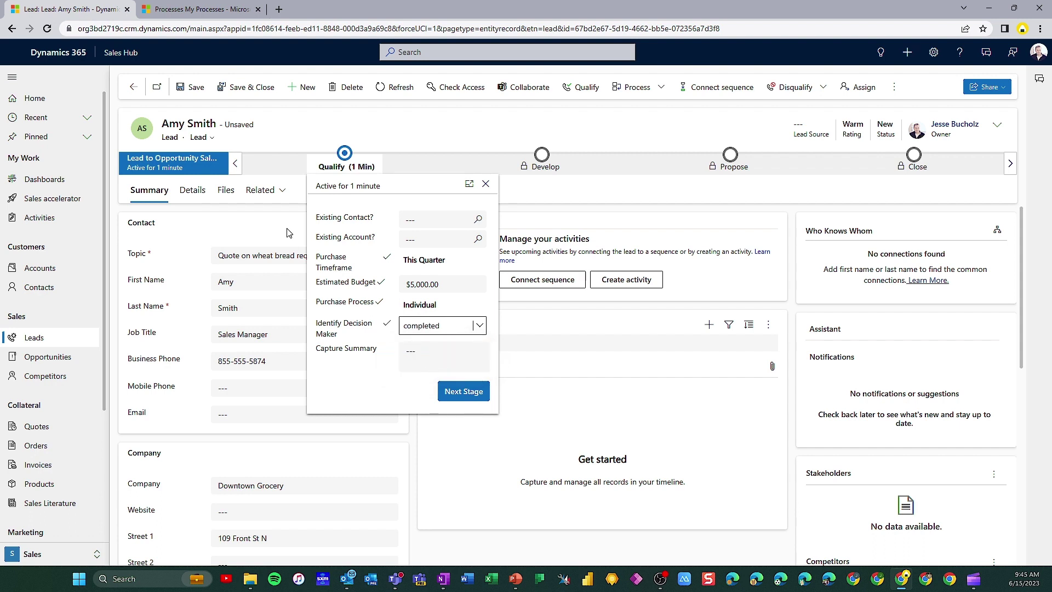
{"action": "left_click", "coordinate": [285, 202]}
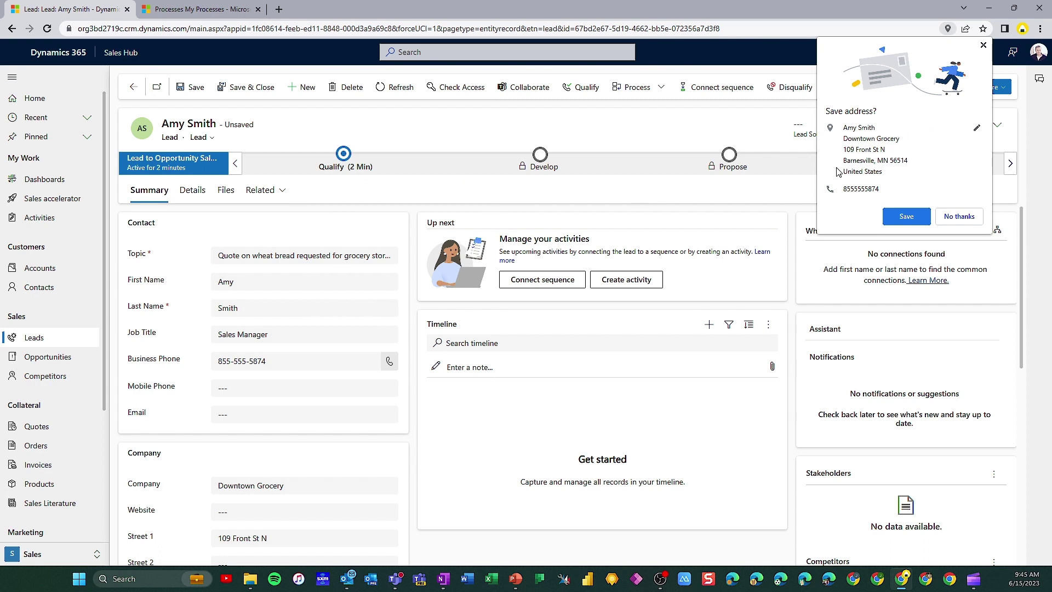
Dismiss Chrome's save-address offer, get the lead's Qualify entries saved, and qualify the lead
{"action": "left_click", "coordinate": [983, 46]}
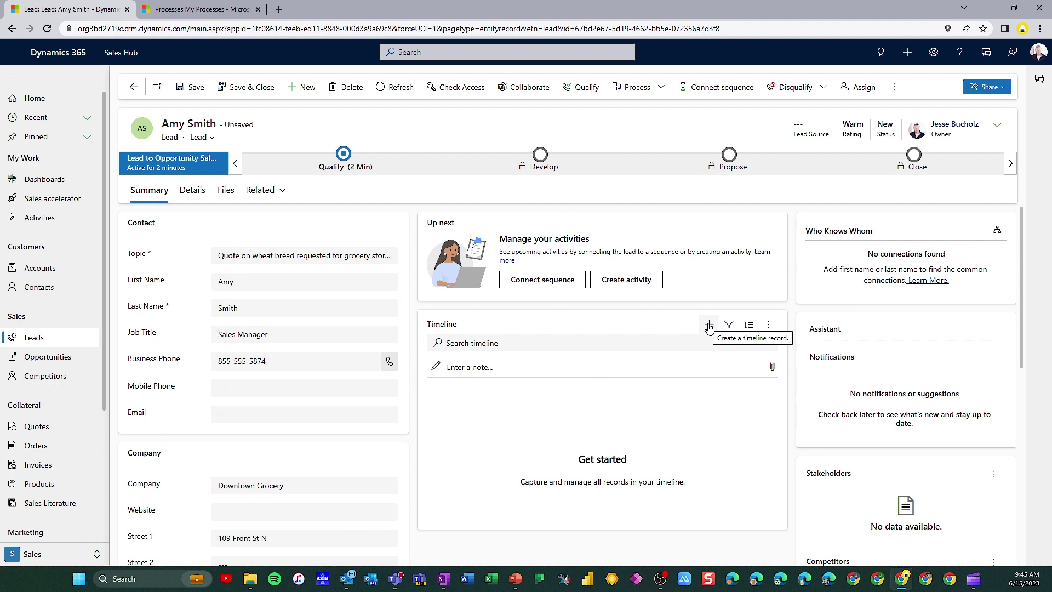
{"action": "left_click", "coordinate": [709, 326]}
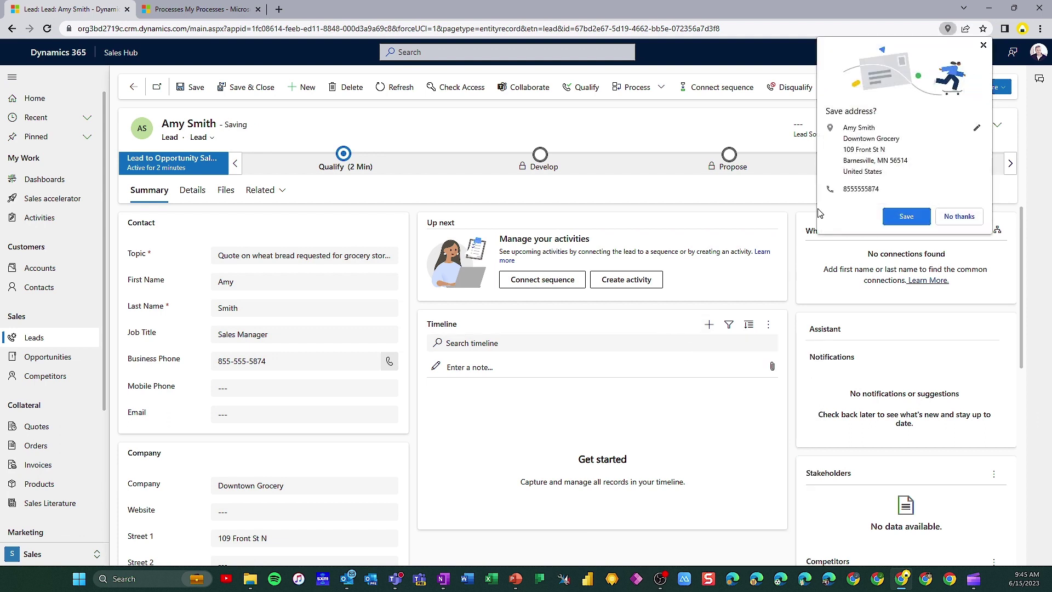
{"action": "left_click", "coordinate": [955, 217]}
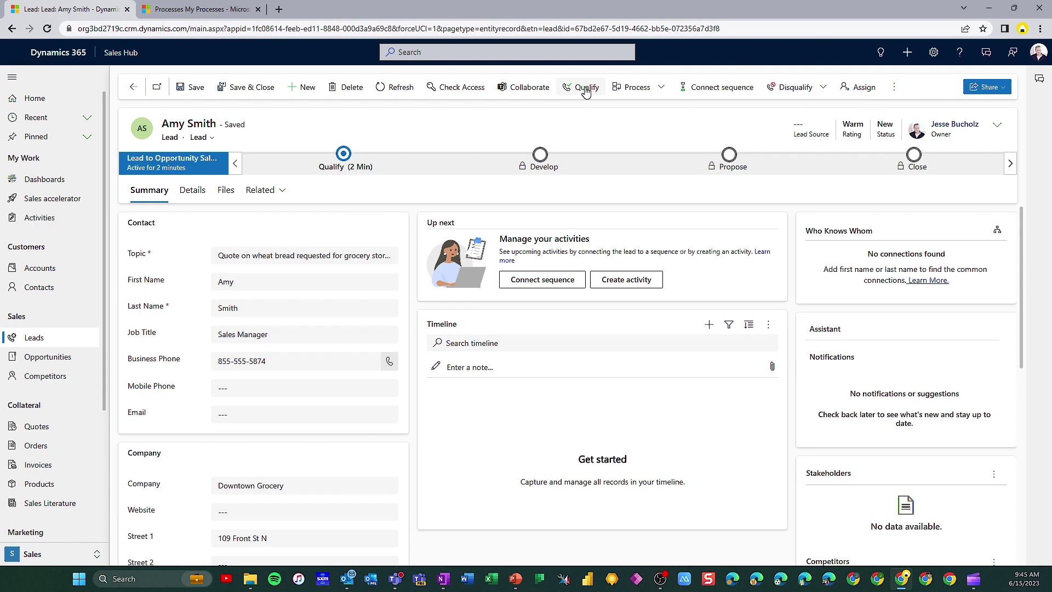
{"action": "left_click", "coordinate": [586, 89]}
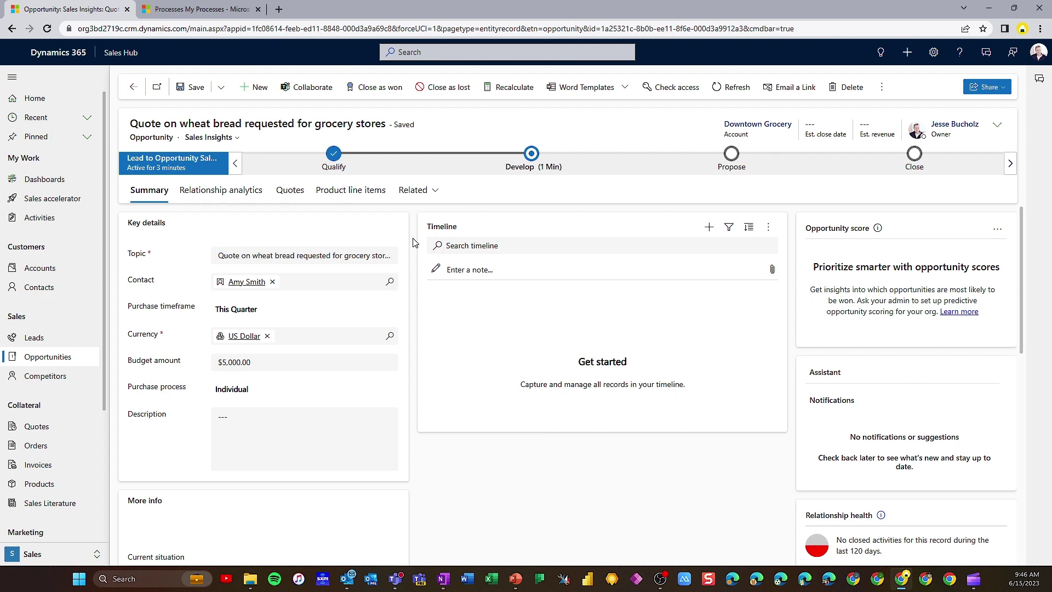
Show the Develop stage details of the new Downtown Grocery wheat bread opportunity
{"action": "left_click", "coordinate": [531, 156]}
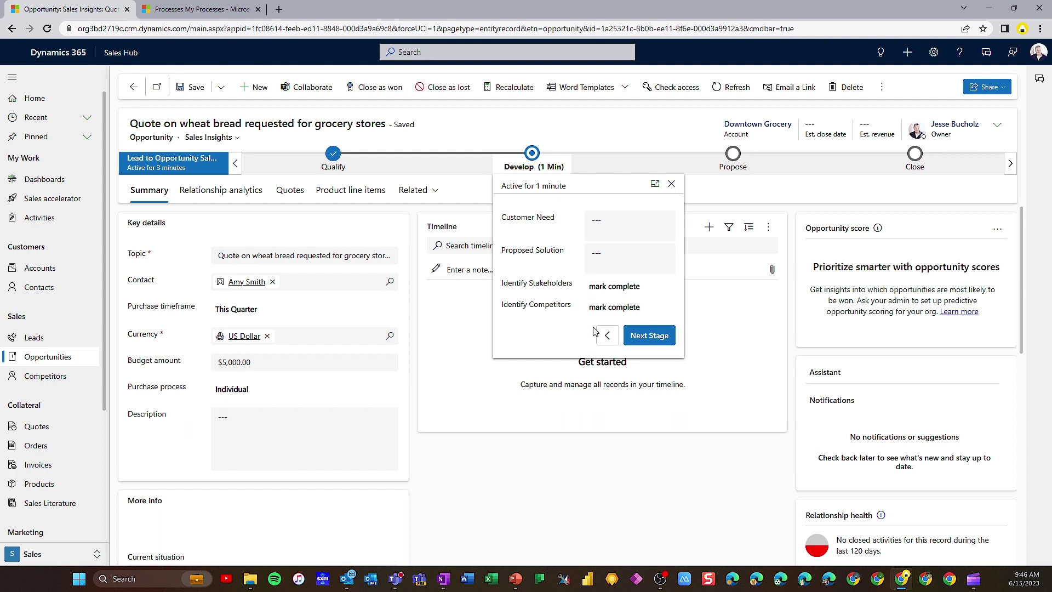
Close the Develop stage details and look over the opportunity form down to More info and back
{"action": "left_click", "coordinate": [420, 444]}
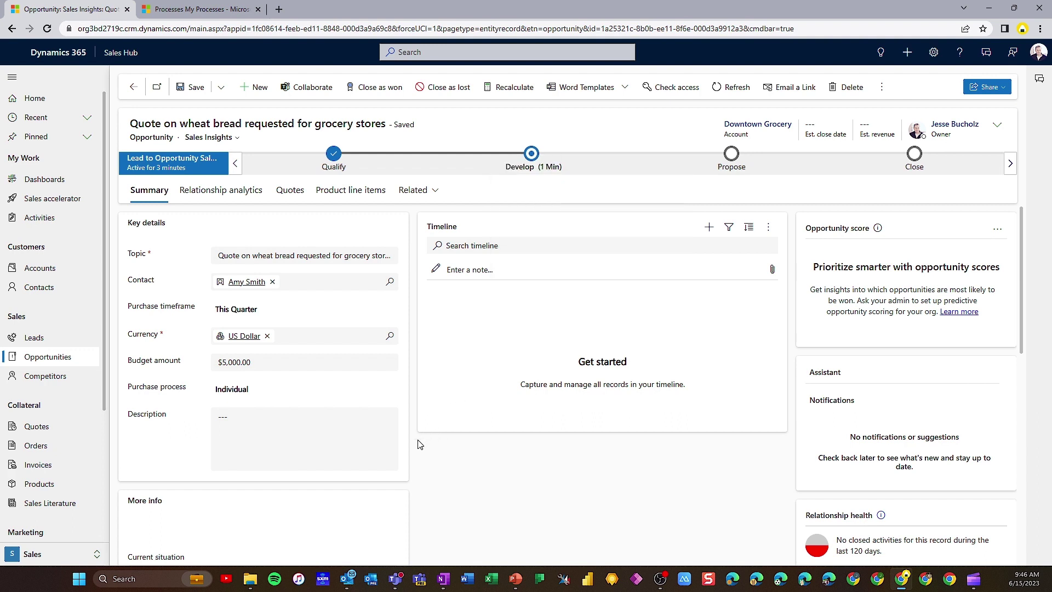
{"action": "scroll", "coordinate": [412, 449], "scroll_direction": "down", "scroll_amount": 4}
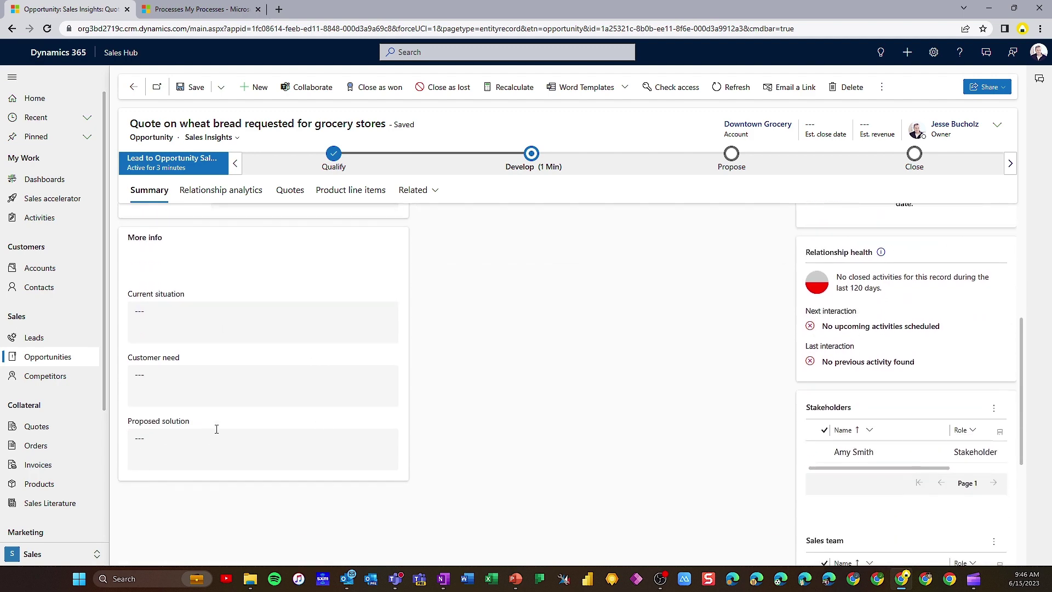
{"action": "scroll", "coordinate": [216, 429], "scroll_direction": "down", "scroll_amount": 1}
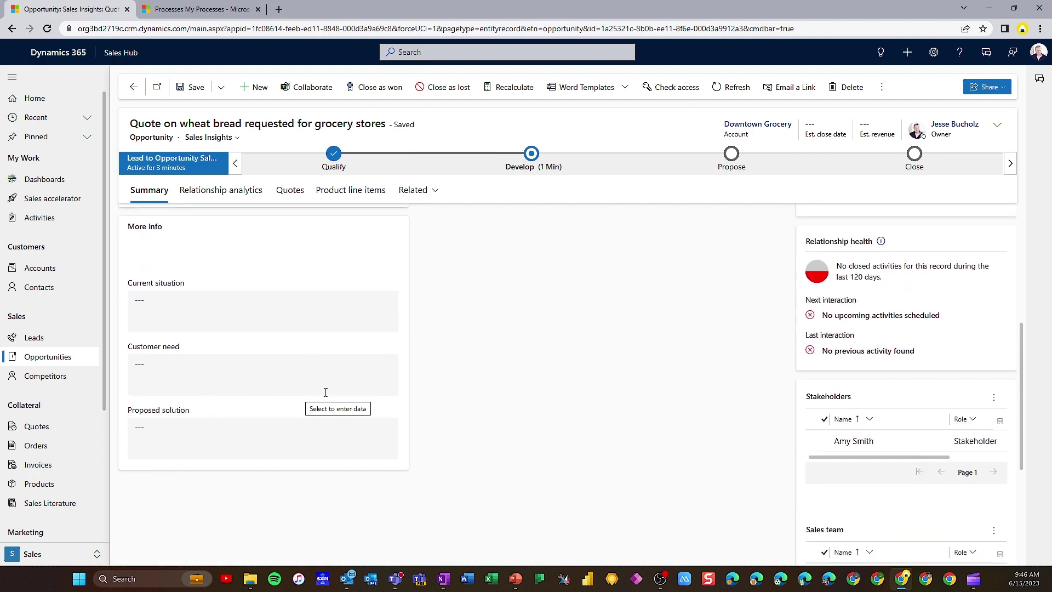
{"action": "scroll", "coordinate": [414, 388], "scroll_direction": "up", "scroll_amount": 4}
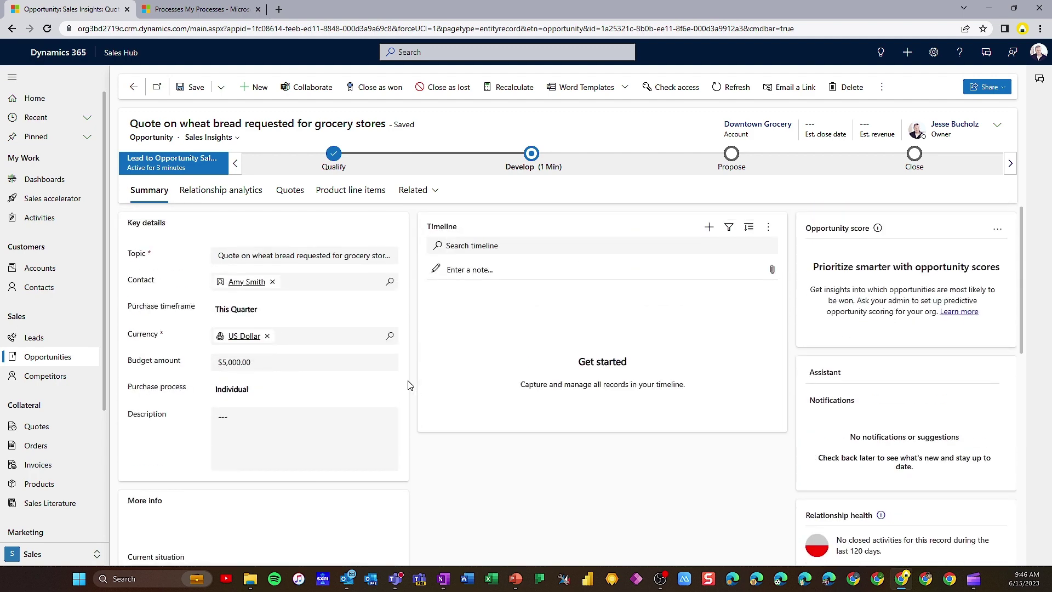
Give the opportunity's product line items the Contoso Bakery Price List with System Calculated revenue, then add products
{"action": "left_click", "coordinate": [355, 199]}
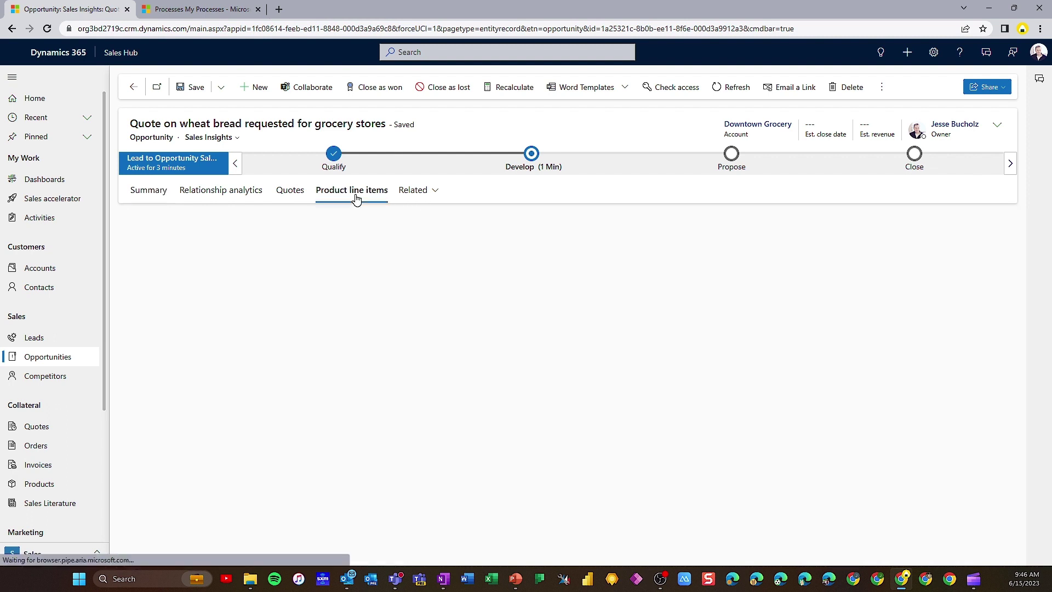
{"action": "left_click", "coordinate": [558, 234]}
{"action": "left_click", "coordinate": [558, 235]}
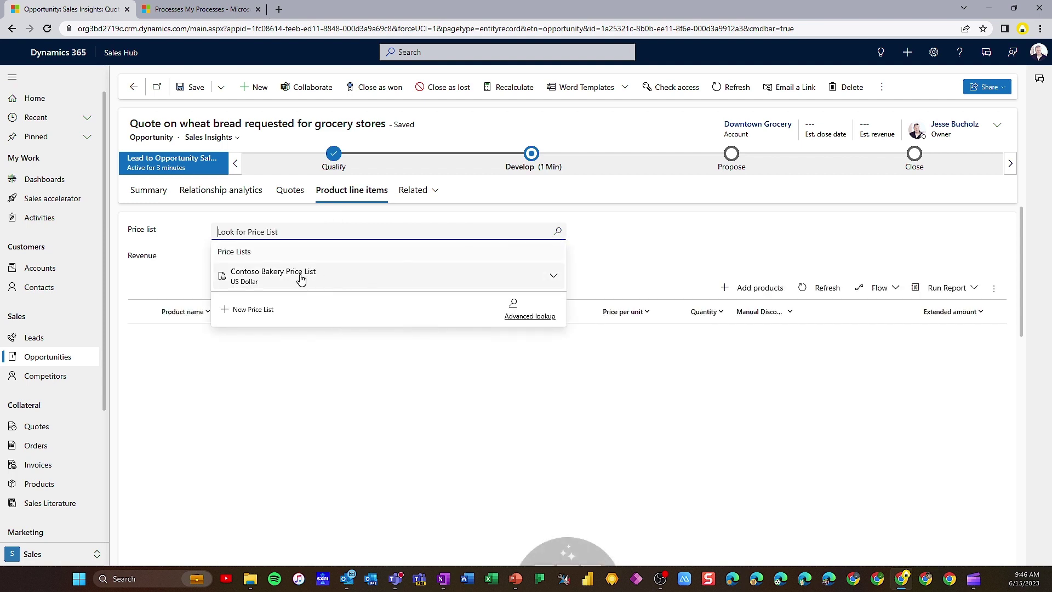
{"action": "left_click", "coordinate": [289, 278]}
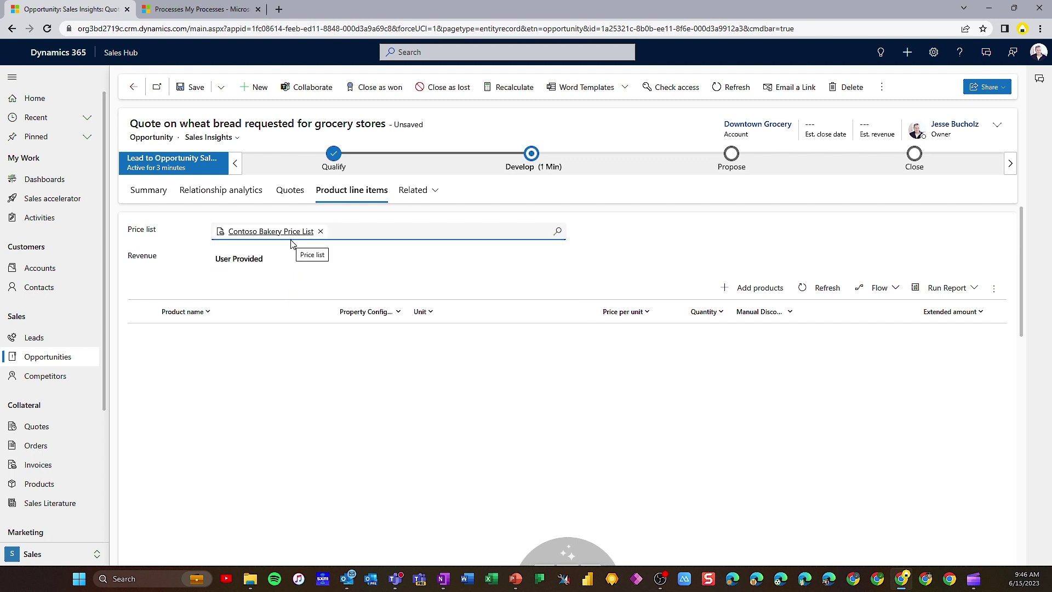
{"action": "left_click", "coordinate": [559, 262]}
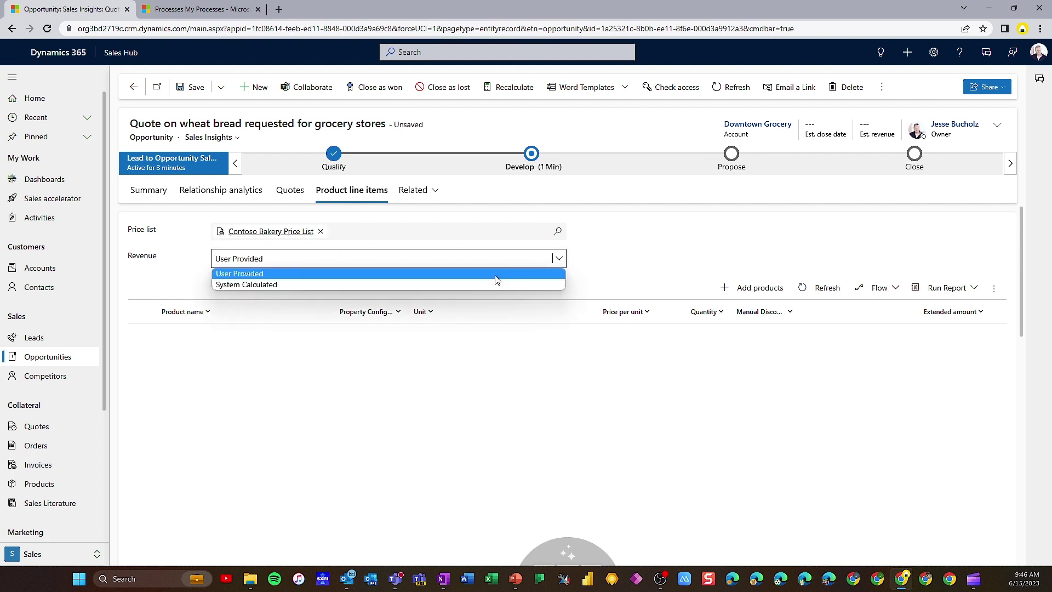
{"action": "left_click", "coordinate": [456, 287]}
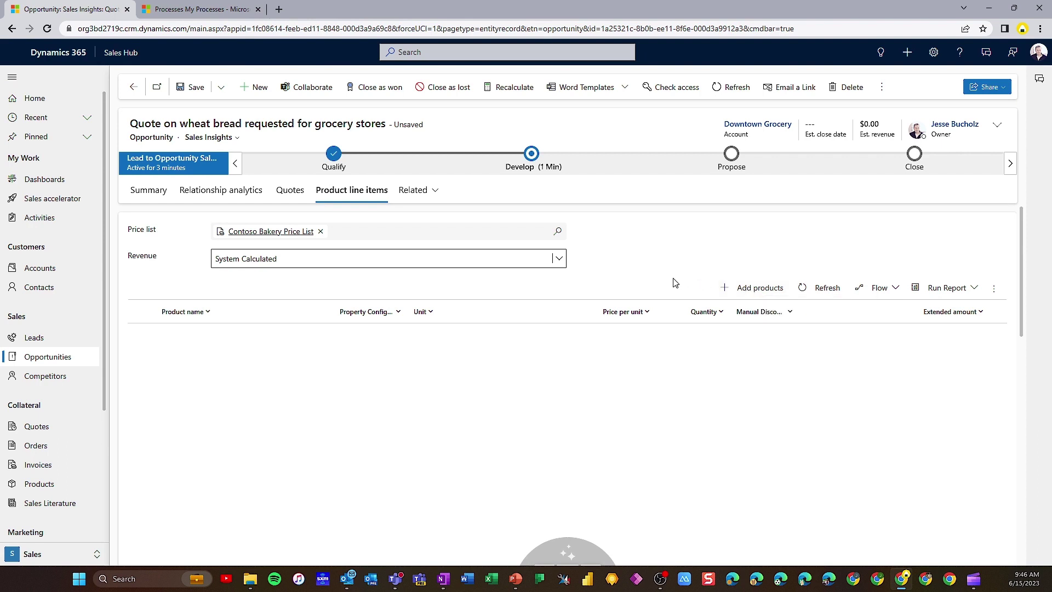
{"action": "left_click", "coordinate": [753, 290]}
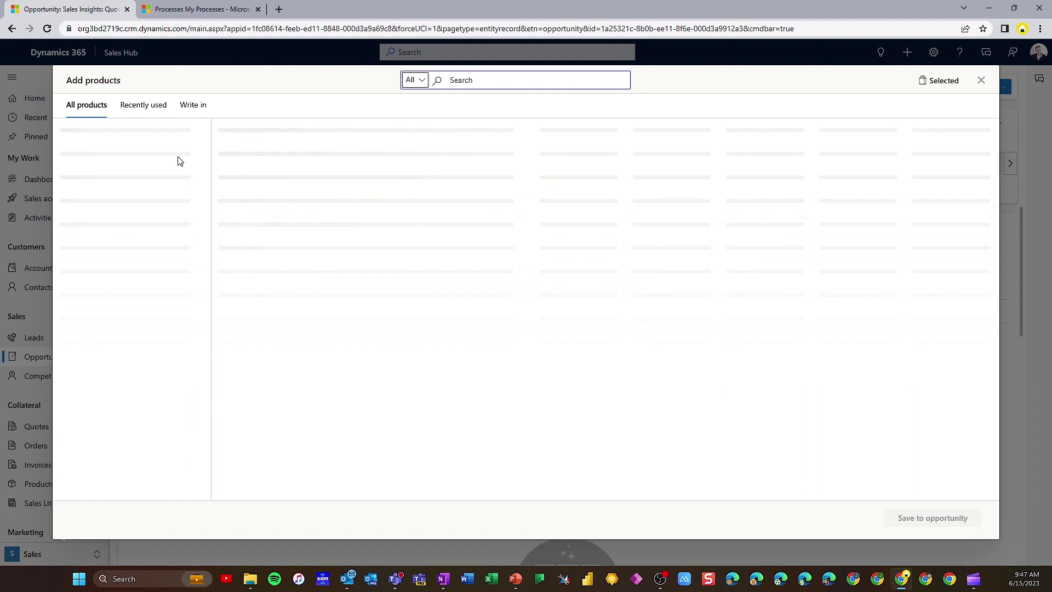
Filter the Add products list down to the Bread products
{"action": "left_click", "coordinate": [88, 132]}
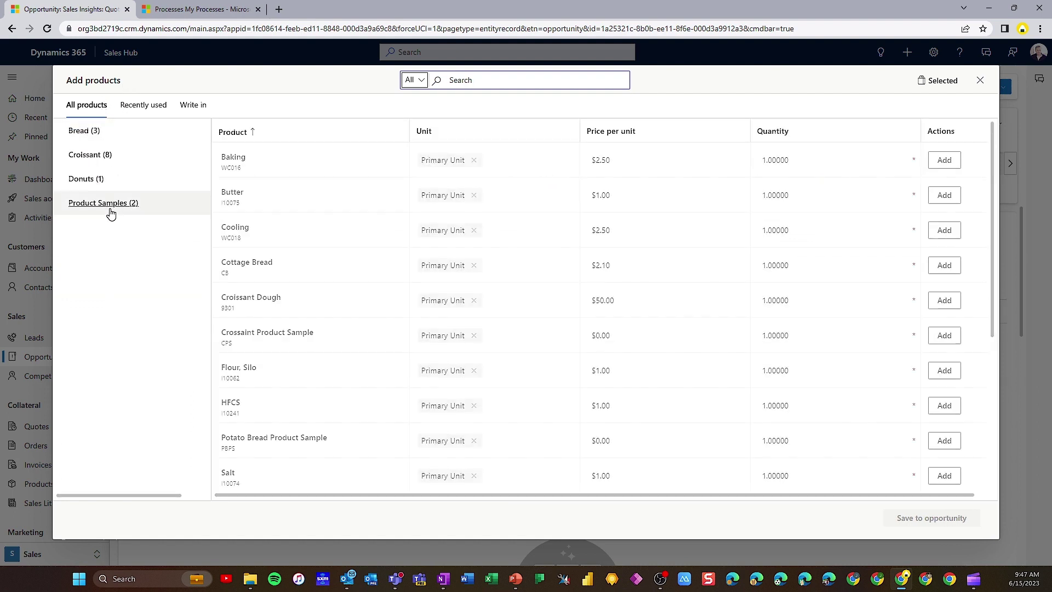
{"action": "left_click", "coordinate": [93, 180]}
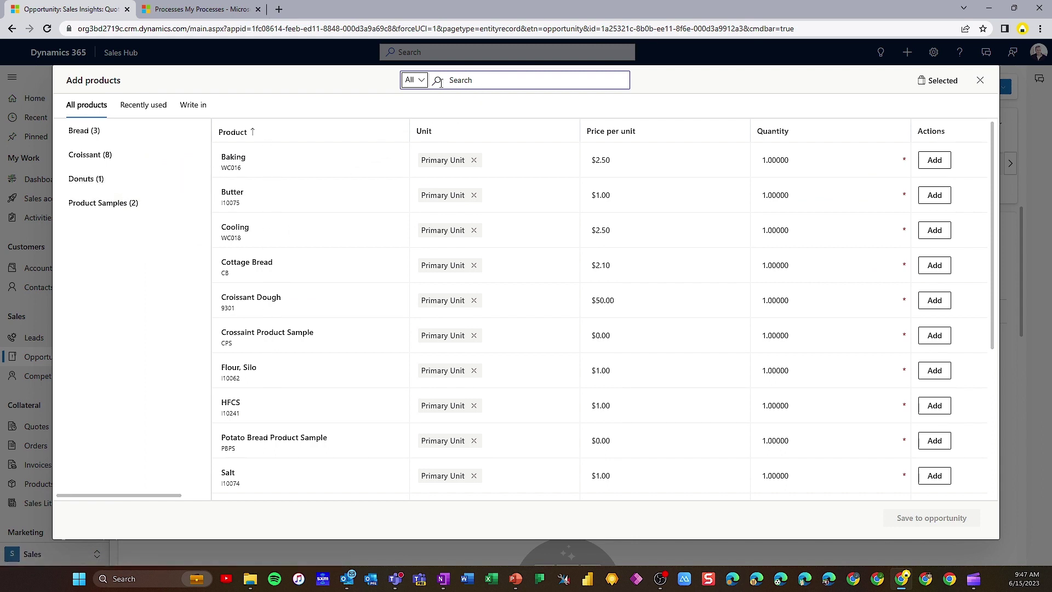
{"action": "left_click", "coordinate": [422, 81]}
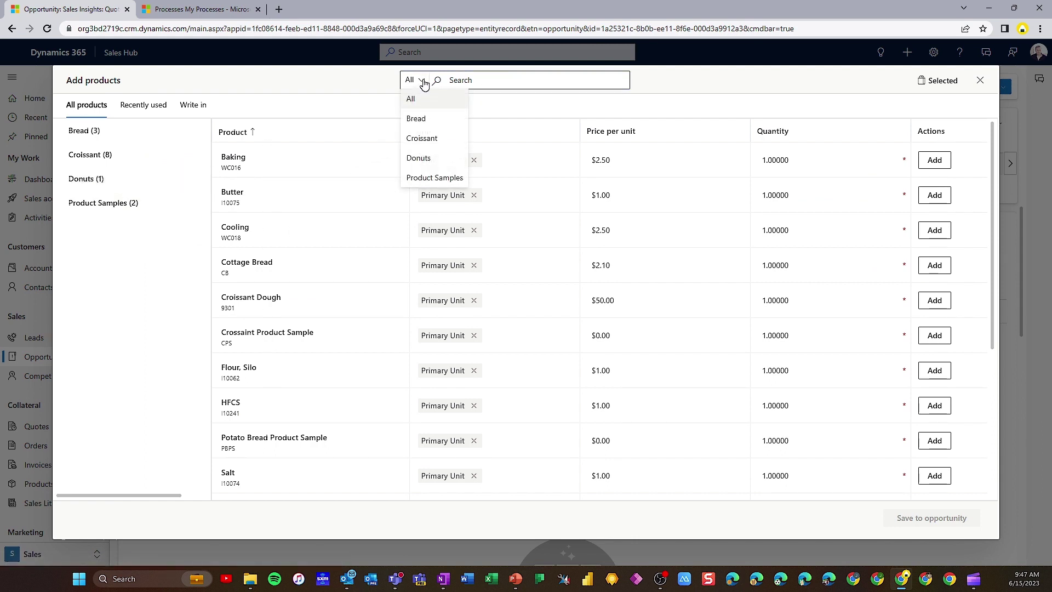
{"action": "left_click", "coordinate": [424, 83]}
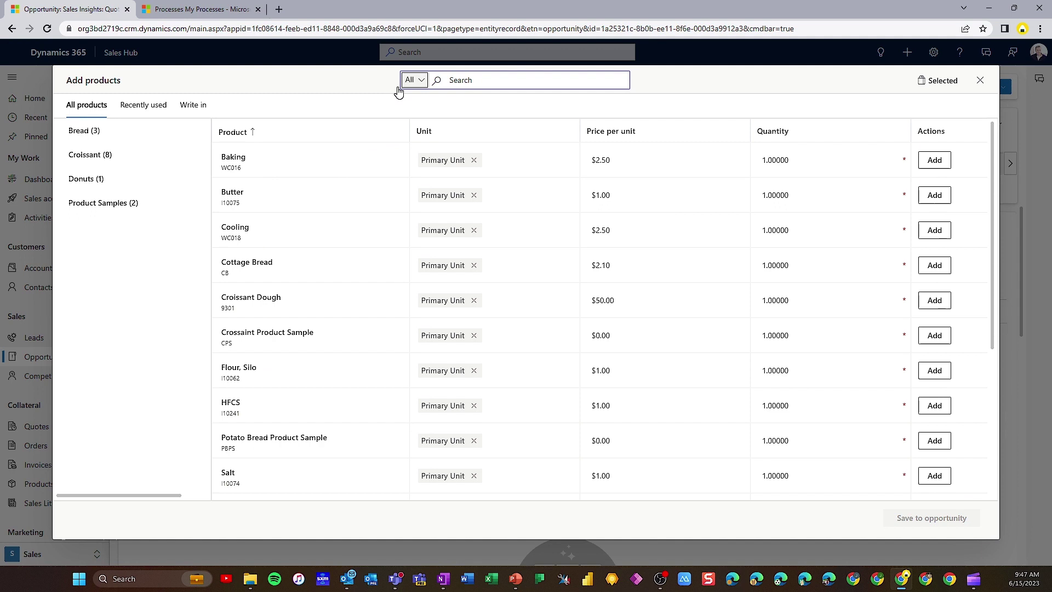
{"action": "left_click", "coordinate": [83, 135]}
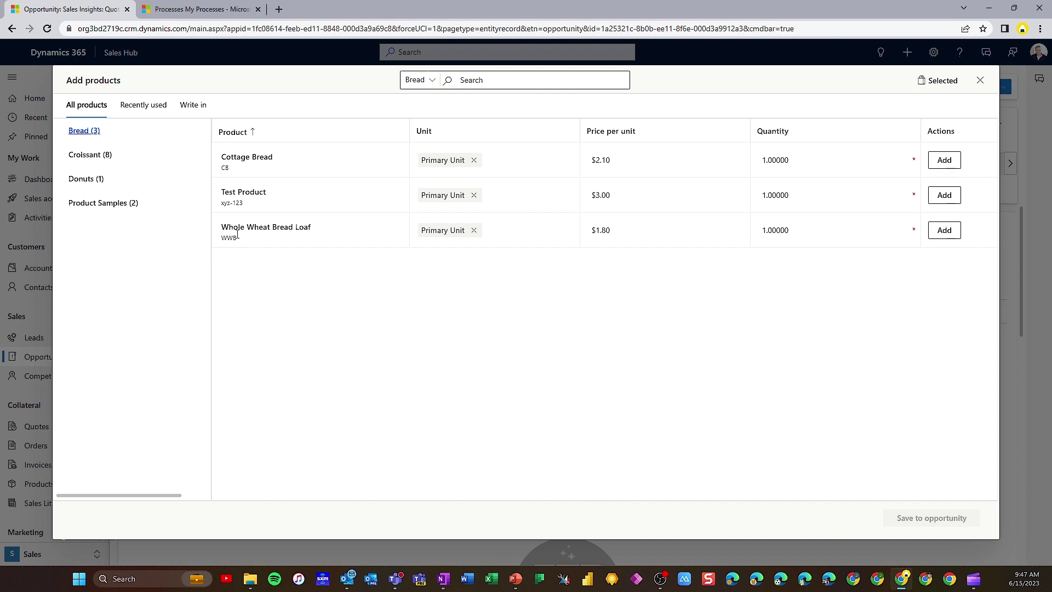
Add 500 Whole Wheat Bread Loaf units and save them to the opportunity
{"action": "left_click", "coordinate": [783, 233]}
{"action": "double_click", "coordinate": [784, 233]}
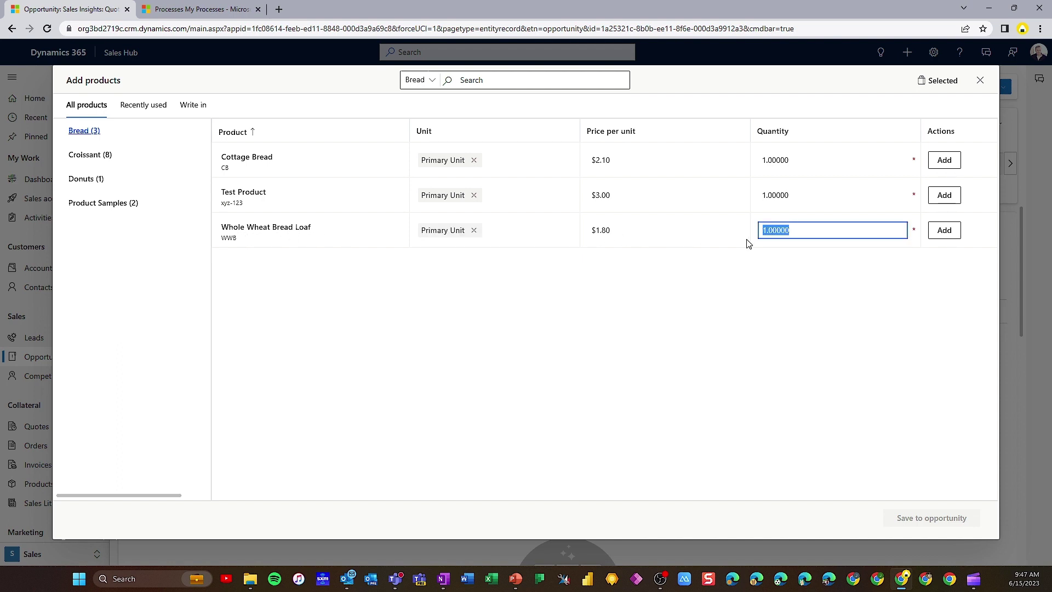
{"action": "type", "text": "500"}
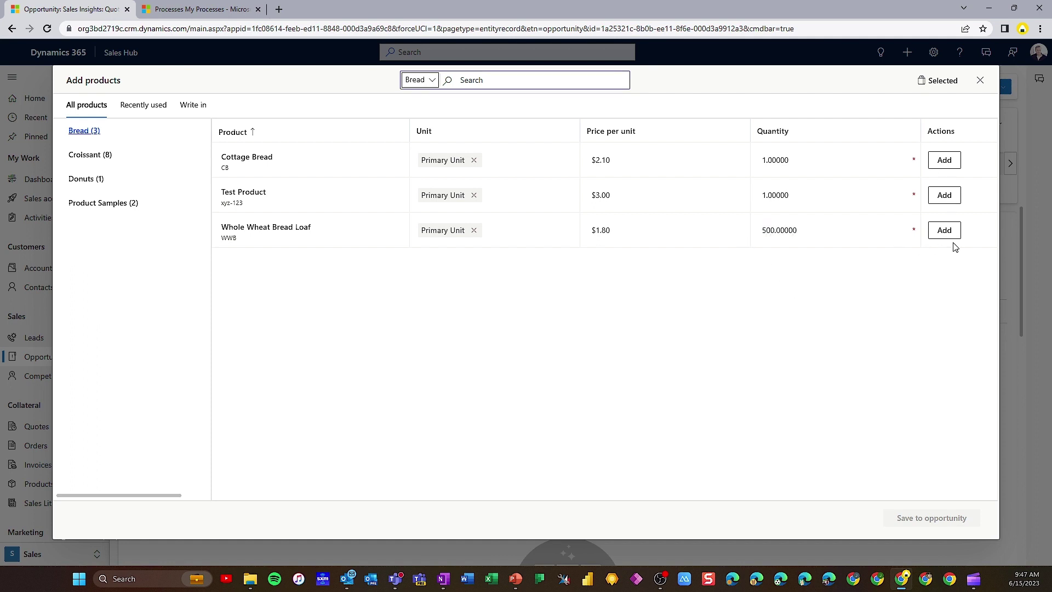
{"action": "left_click", "coordinate": [946, 233]}
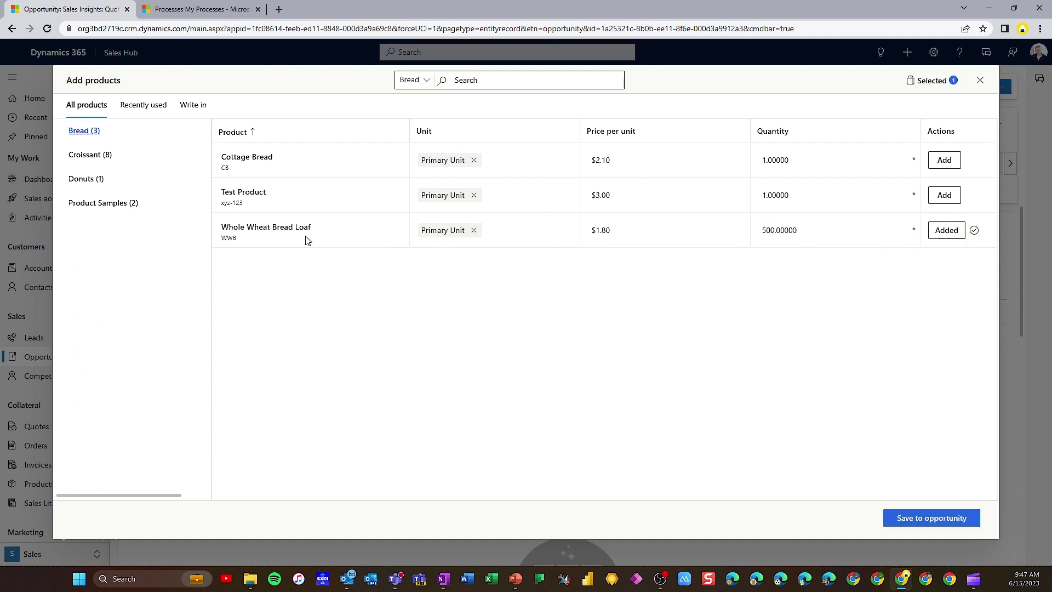
{"action": "left_click", "coordinate": [917, 518]}
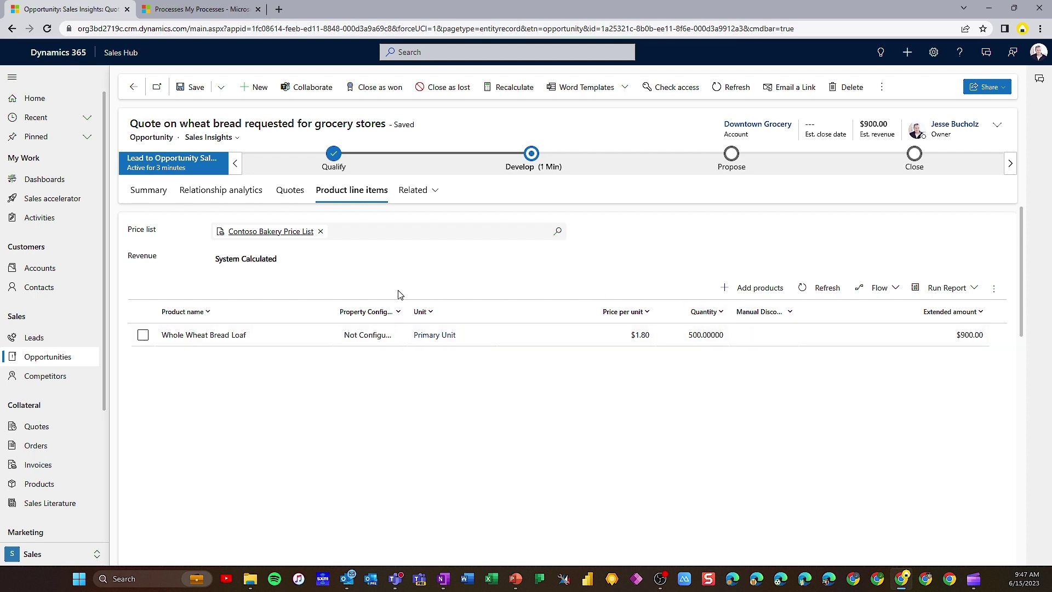
Move the opportunity from the Develop stage to Propose on the Summary tab
{"action": "left_click", "coordinate": [144, 195]}
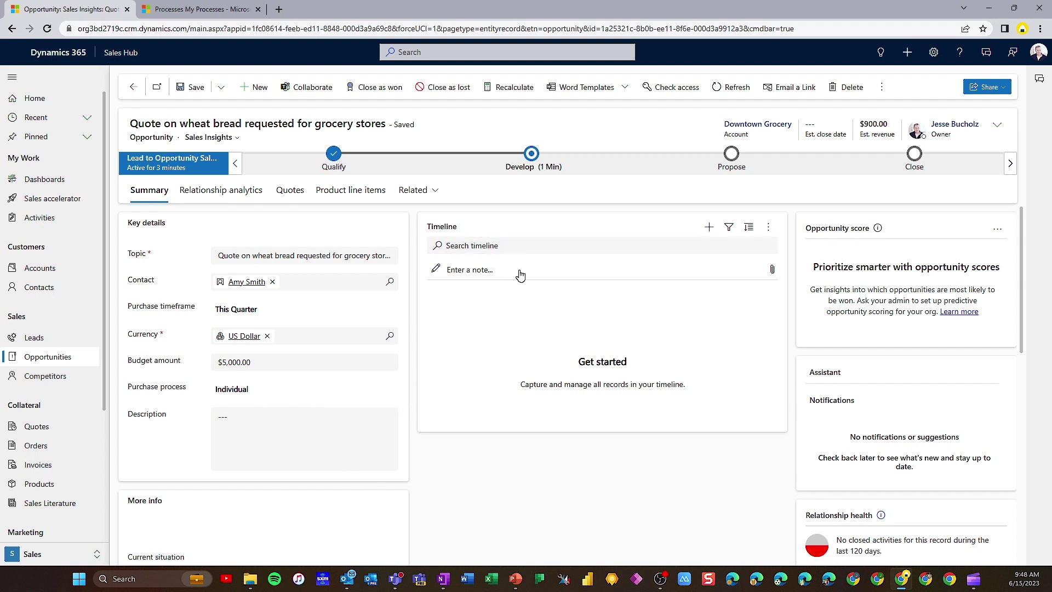
{"action": "left_click", "coordinate": [531, 154]}
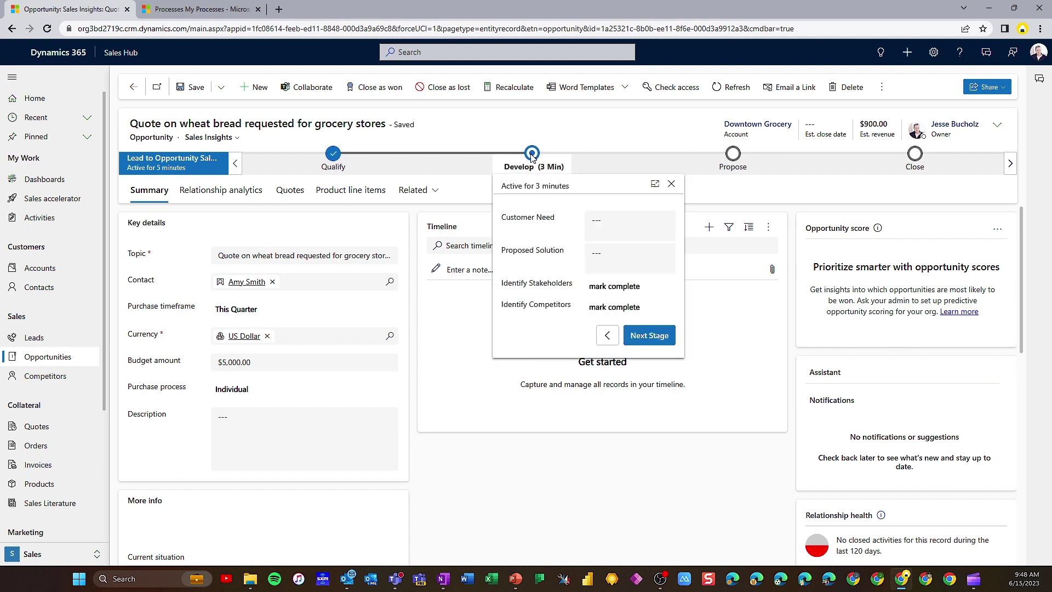
{"action": "left_click", "coordinate": [648, 336]}
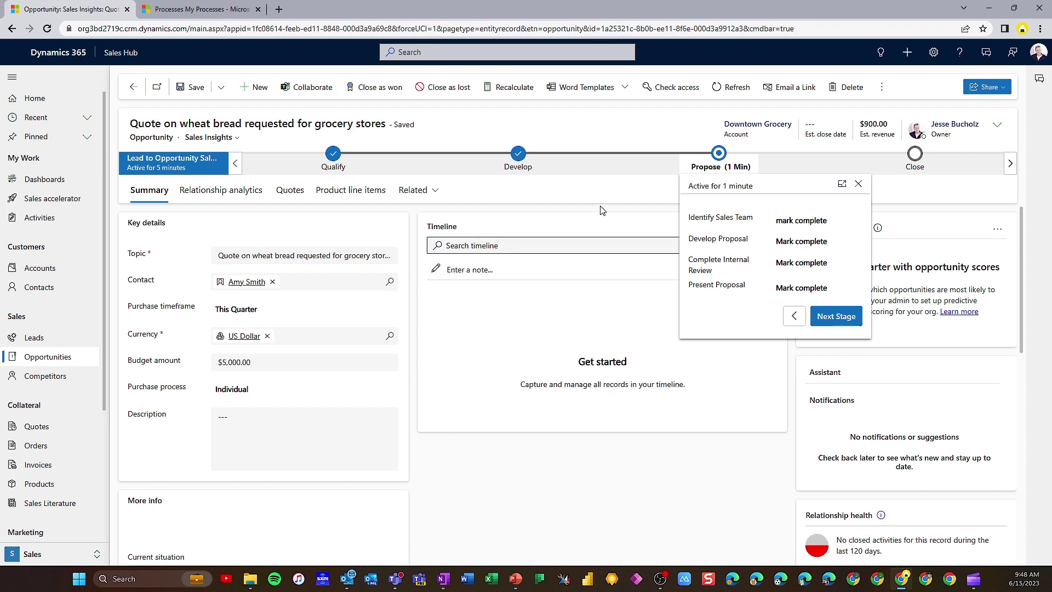
Mark Identify Sales Team, Develop Proposal, Complete Internal Review and Present Proposal as Completed
{"action": "left_click", "coordinate": [815, 222]}
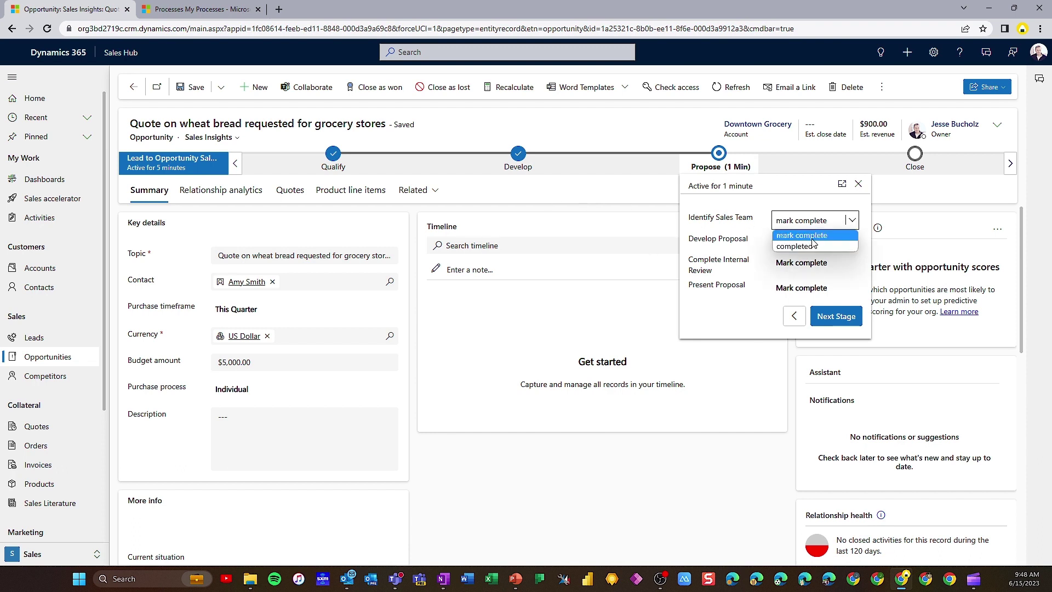
{"action": "left_click", "coordinate": [819, 245]}
{"action": "left_click", "coordinate": [820, 247]}
{"action": "left_click", "coordinate": [818, 267]}
{"action": "left_click", "coordinate": [818, 264]}
{"action": "left_click", "coordinate": [818, 288]}
{"action": "left_click", "coordinate": [816, 288]}
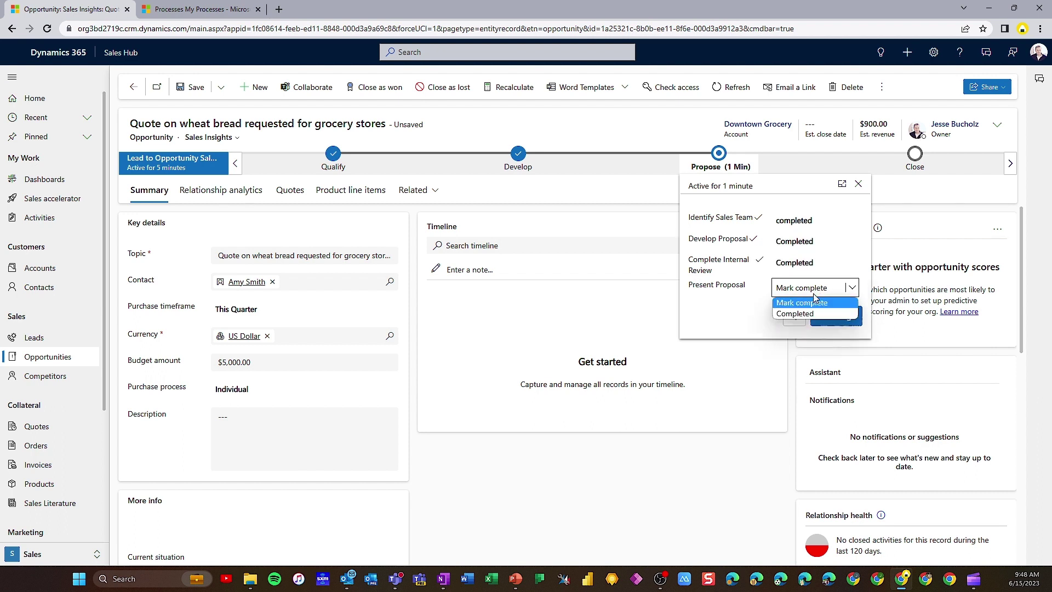
{"action": "left_click", "coordinate": [804, 314]}
{"action": "left_click", "coordinate": [590, 211]}
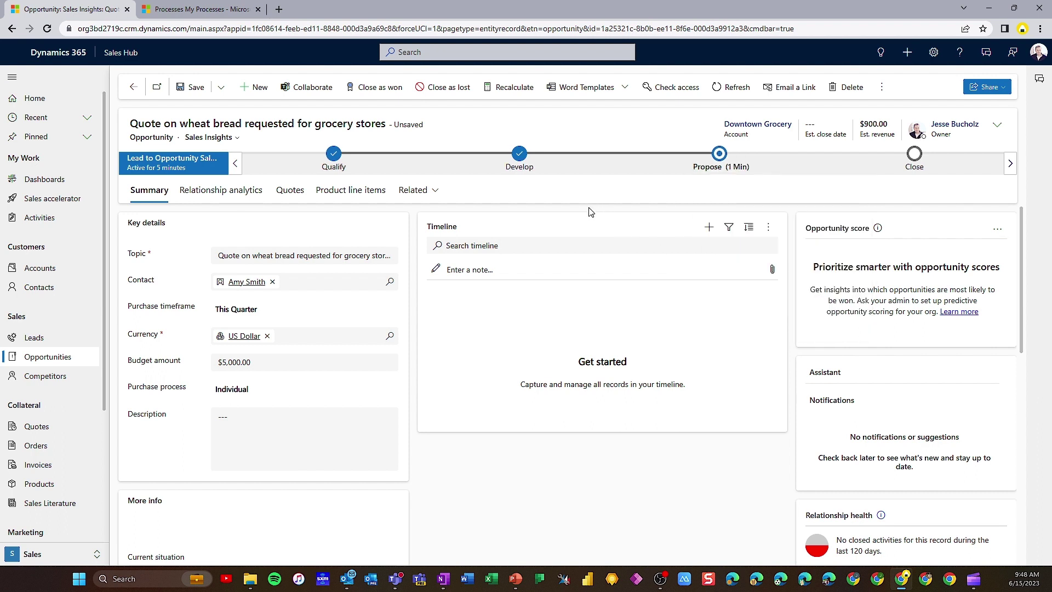
Create a new quote from the opportunity's Quotes tab, carrying over the $900 Whole Wheat line
{"action": "left_click", "coordinate": [291, 192]}
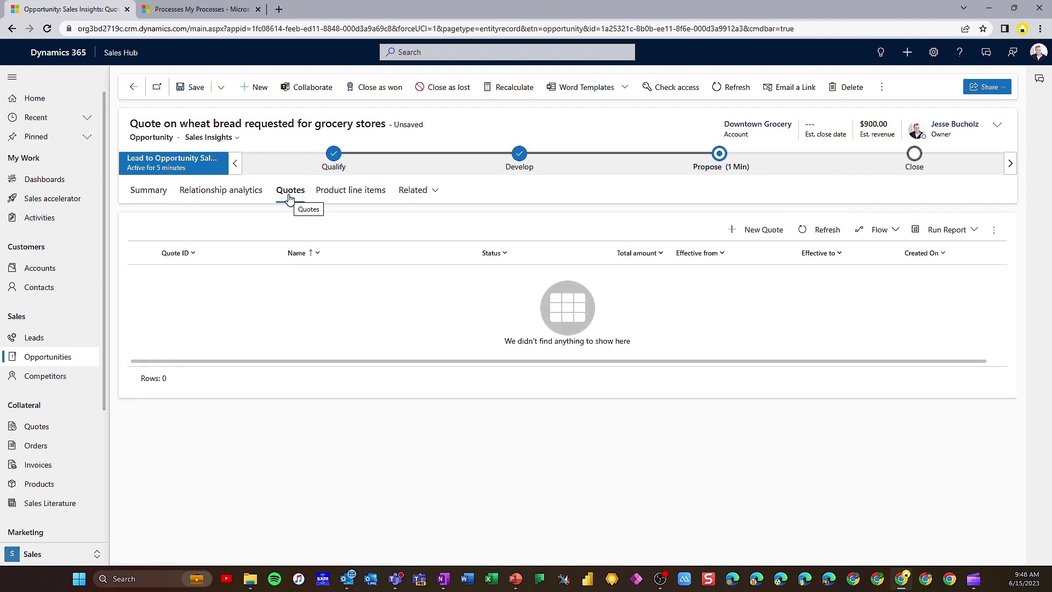
{"action": "left_click", "coordinate": [763, 231]}
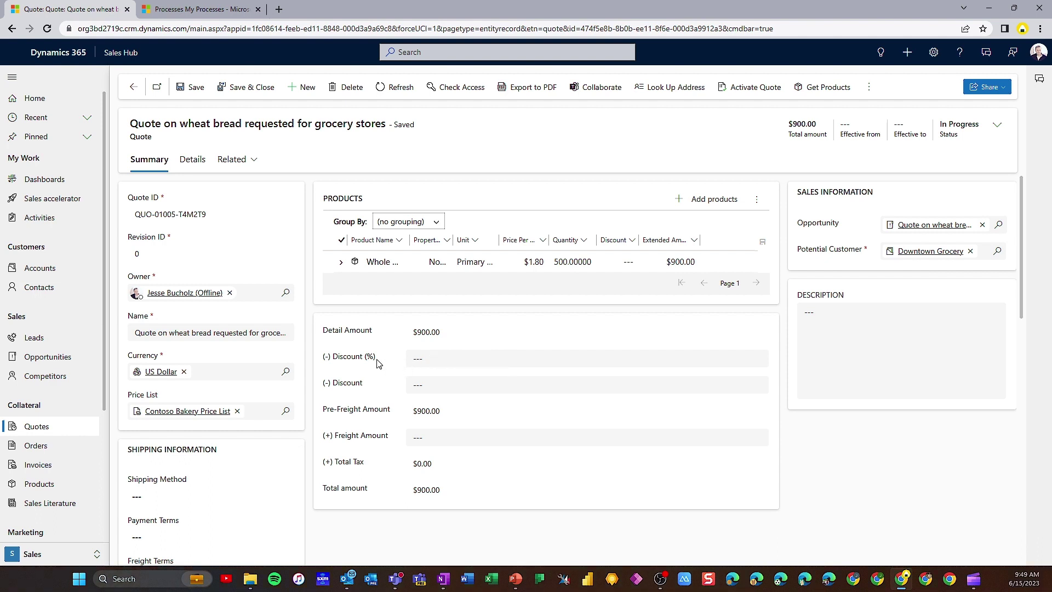
Enter a 10% discount on the quote and save it, totalling $810.00
{"action": "left_click", "coordinate": [439, 358]}
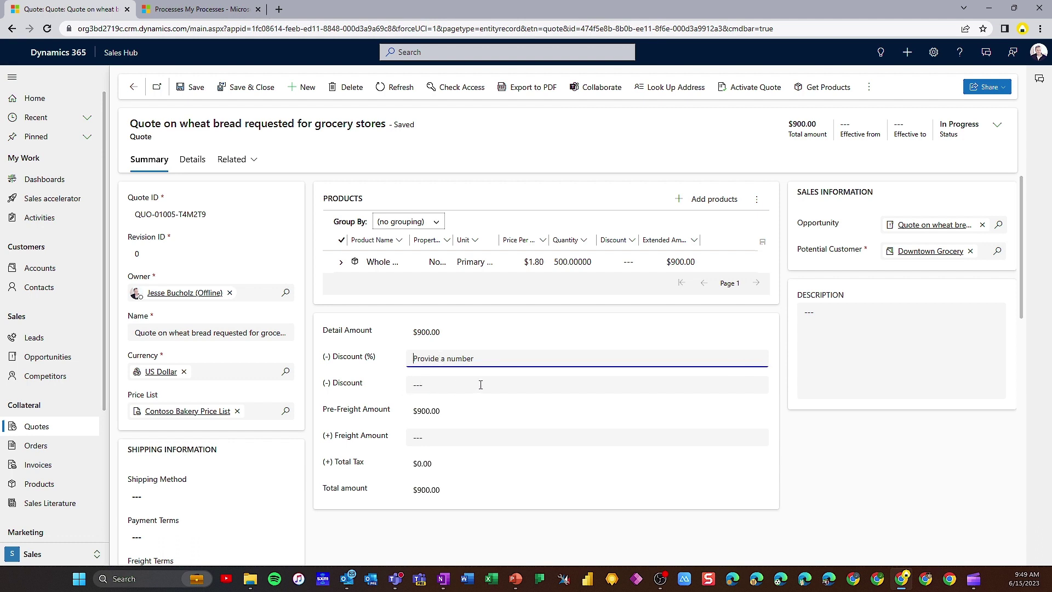
{"action": "type", "text": "10"}
{"action": "left_click", "coordinate": [384, 375]}
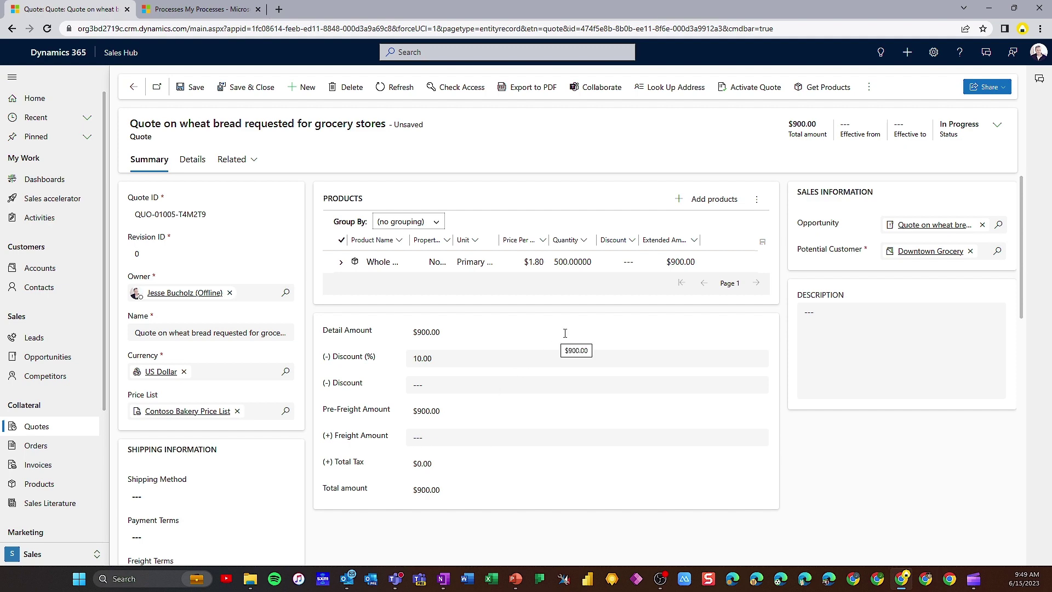
{"action": "left_click", "coordinate": [201, 95]}
Set the quote's Effective from to June 15, 2023 and Effective to to June 23, 2023
{"action": "left_click", "coordinate": [997, 126]}
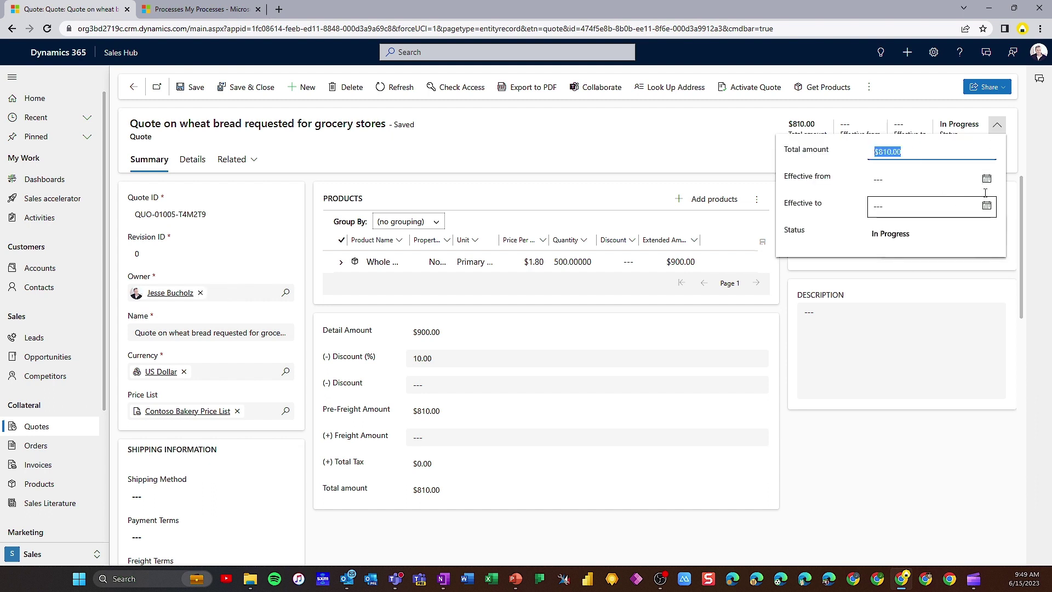
{"action": "left_click", "coordinate": [986, 179]}
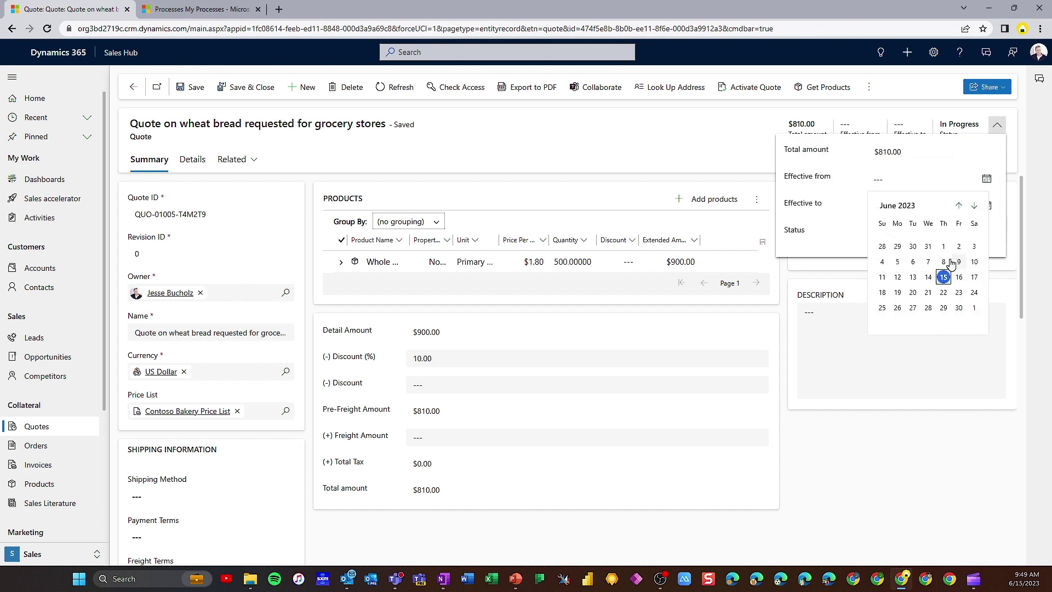
{"action": "left_click", "coordinate": [944, 277]}
{"action": "left_click", "coordinate": [987, 205]}
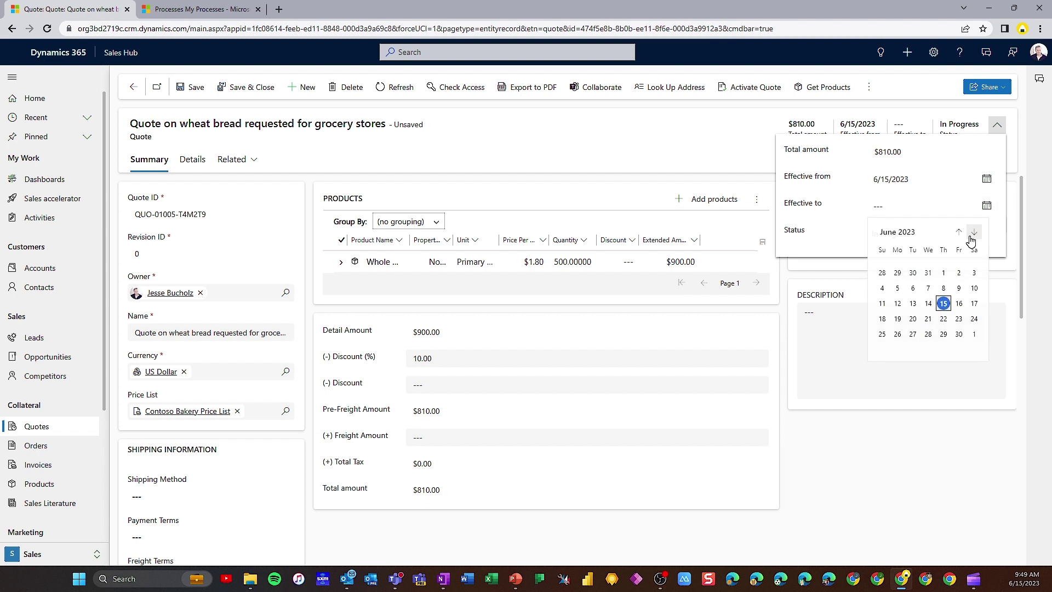
{"action": "left_click", "coordinate": [959, 319]}
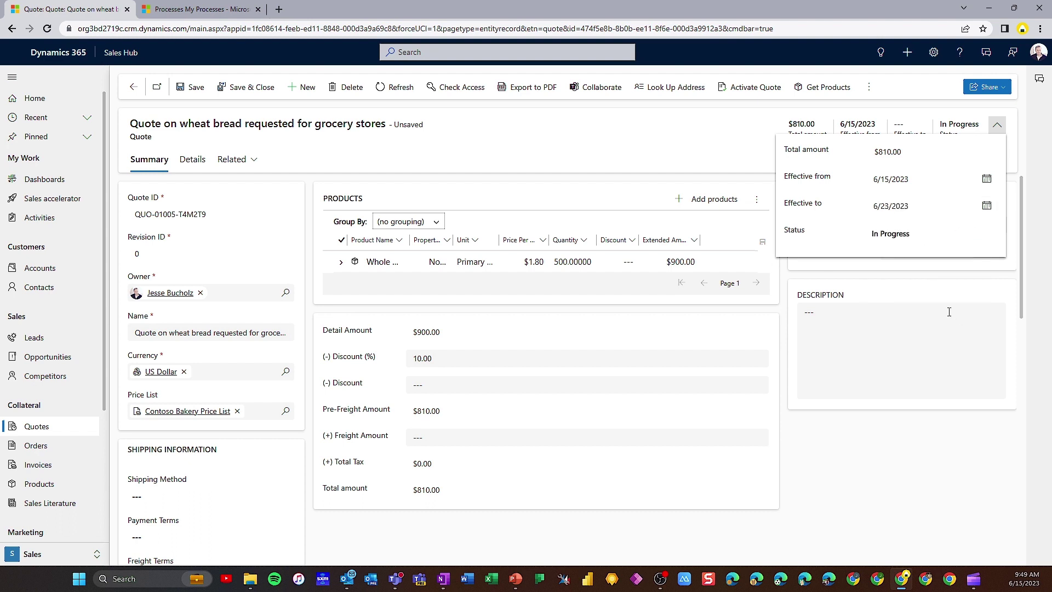
{"action": "left_click", "coordinate": [757, 165]}
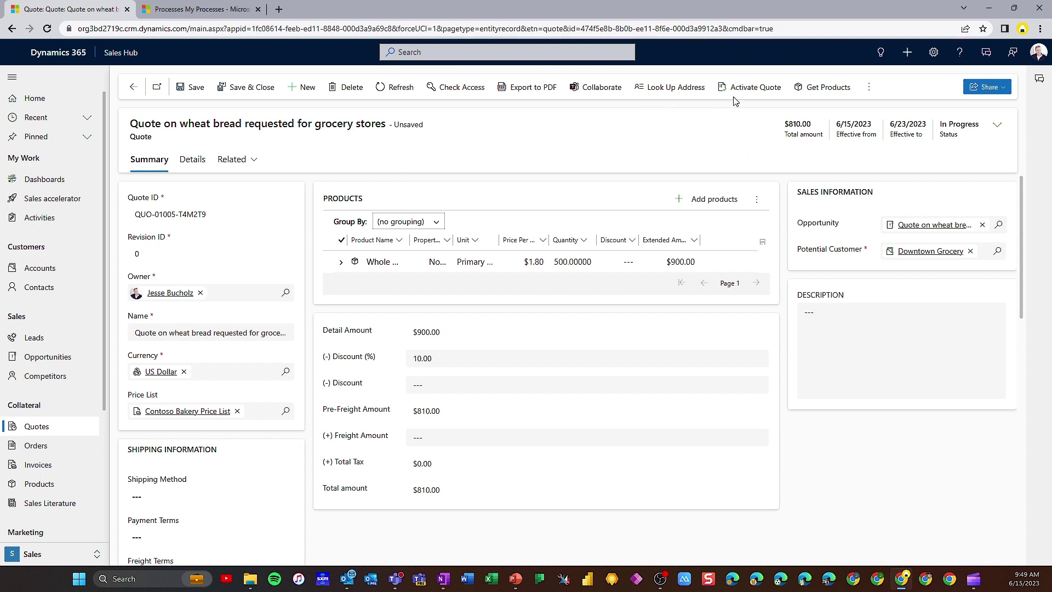
Activate the $810 quote and scroll through the read-only form to review it
{"action": "left_click", "coordinate": [749, 90]}
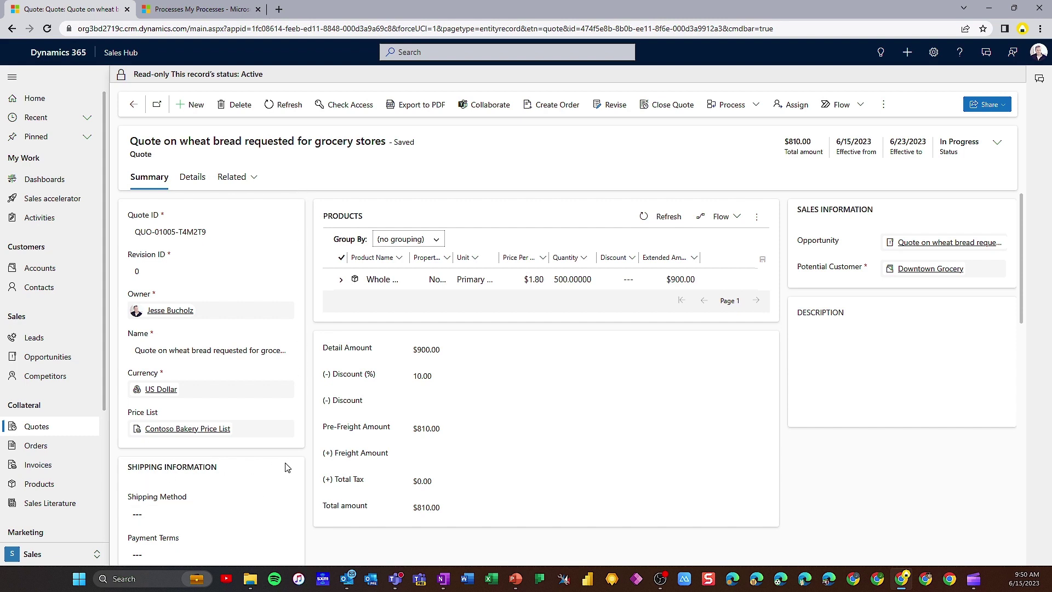
{"action": "scroll", "coordinate": [296, 468], "scroll_direction": "down", "scroll_amount": 5}
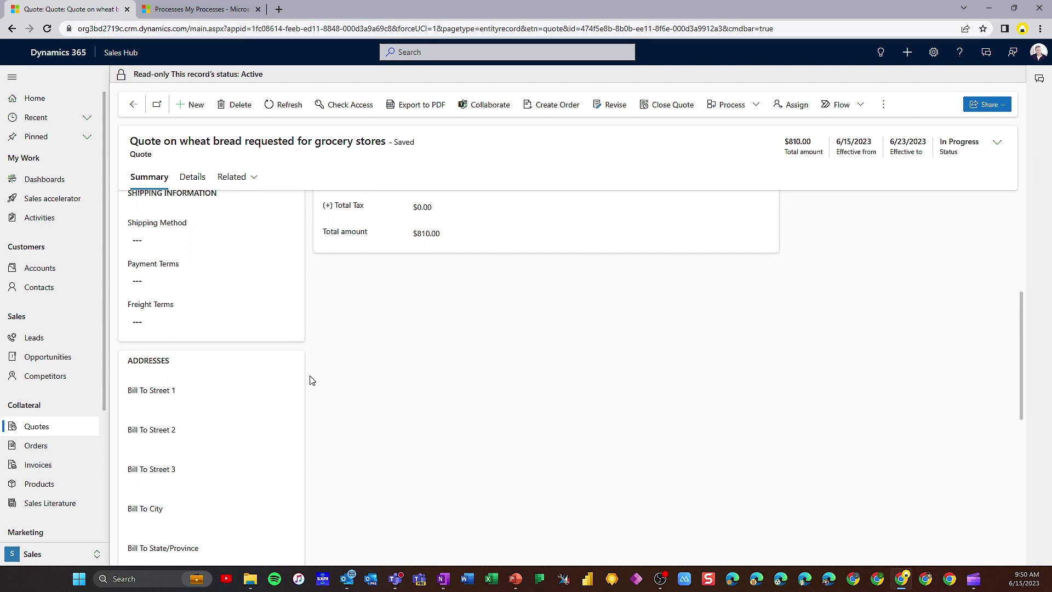
{"action": "scroll", "coordinate": [310, 378], "scroll_direction": "up", "scroll_amount": 1}
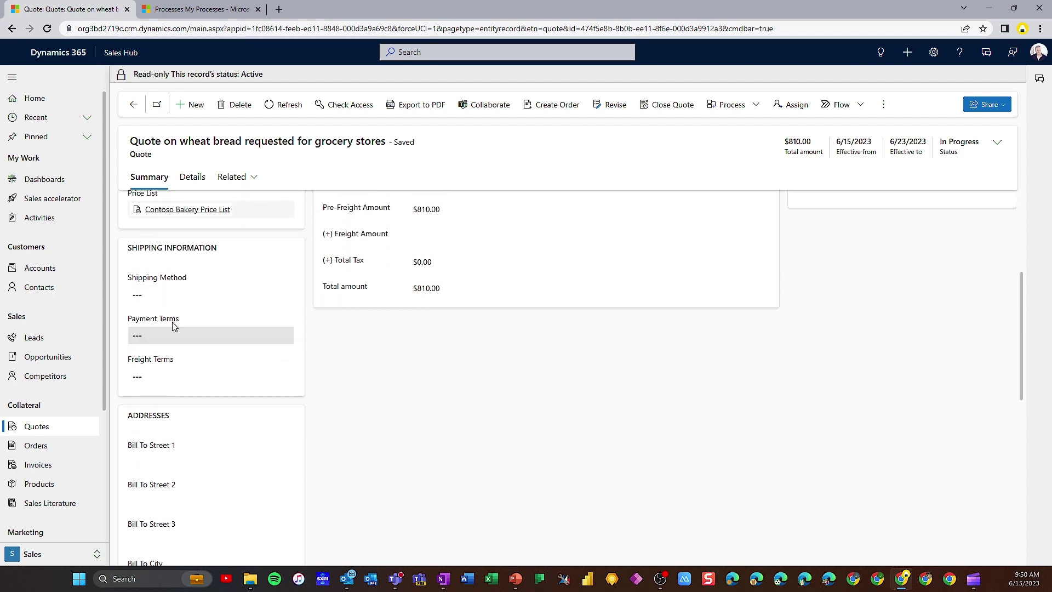
{"action": "scroll", "coordinate": [305, 376], "scroll_direction": "up", "scroll_amount": 4}
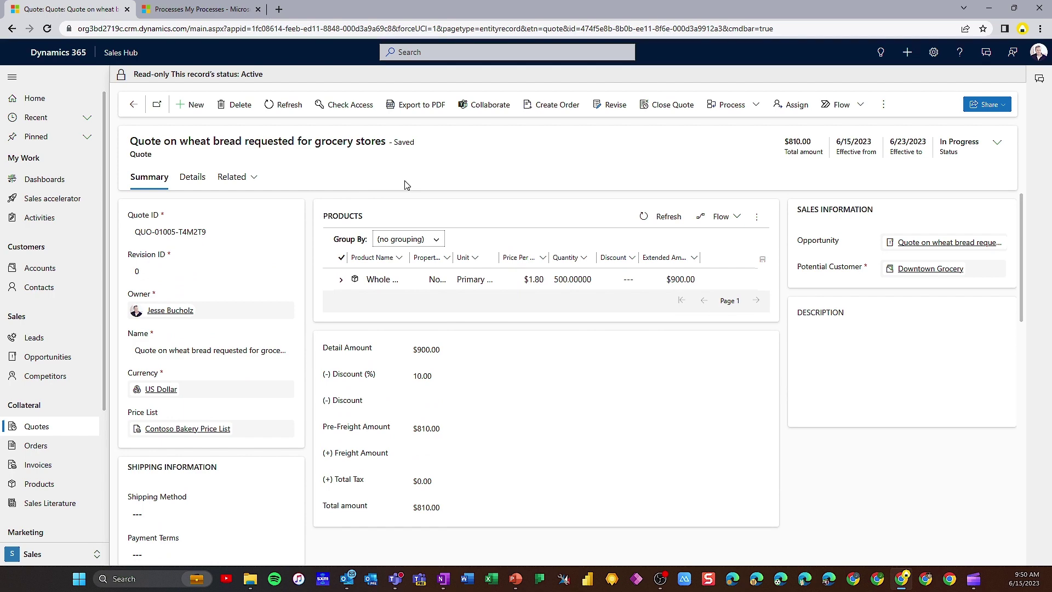
Export the active quote to PDF using the Print quote for customer template
{"action": "left_click", "coordinate": [406, 106]}
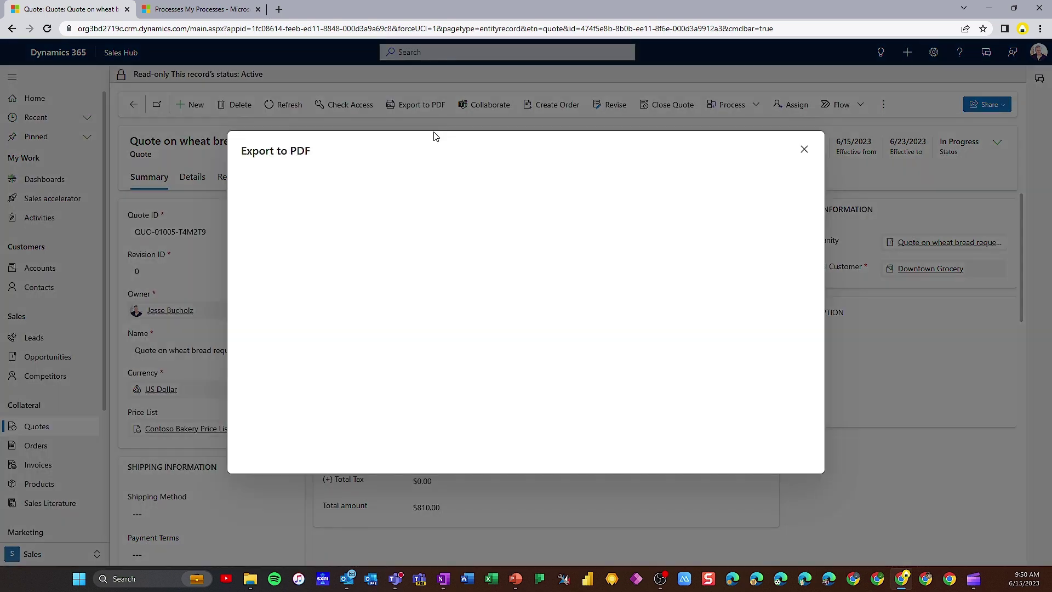
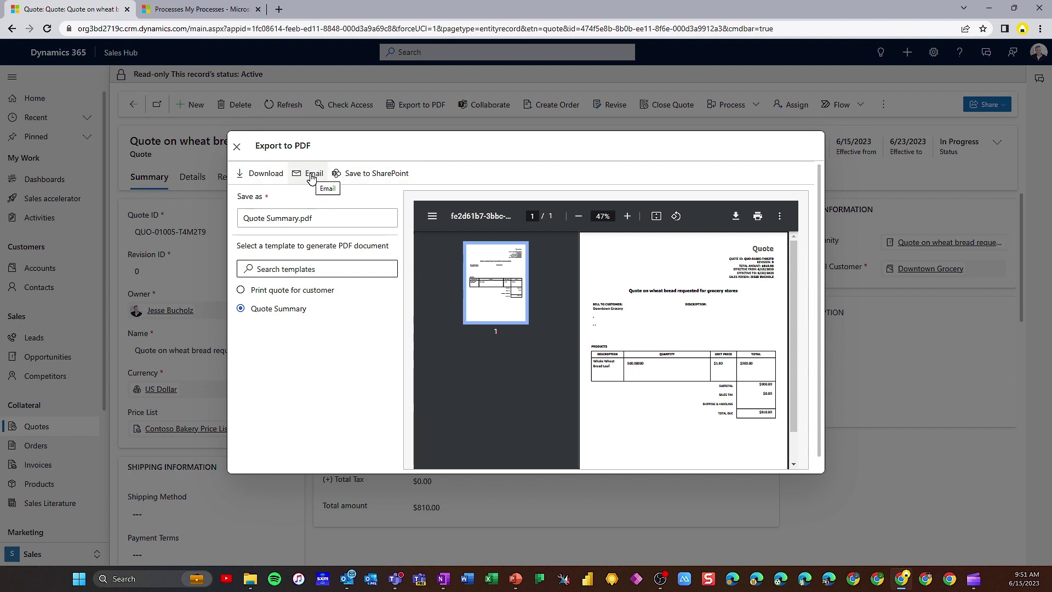
Create an email to Downtown Grocery carrying Quote Summary.pdf, review it, and save it as a draft
{"action": "left_click", "coordinate": [311, 176]}
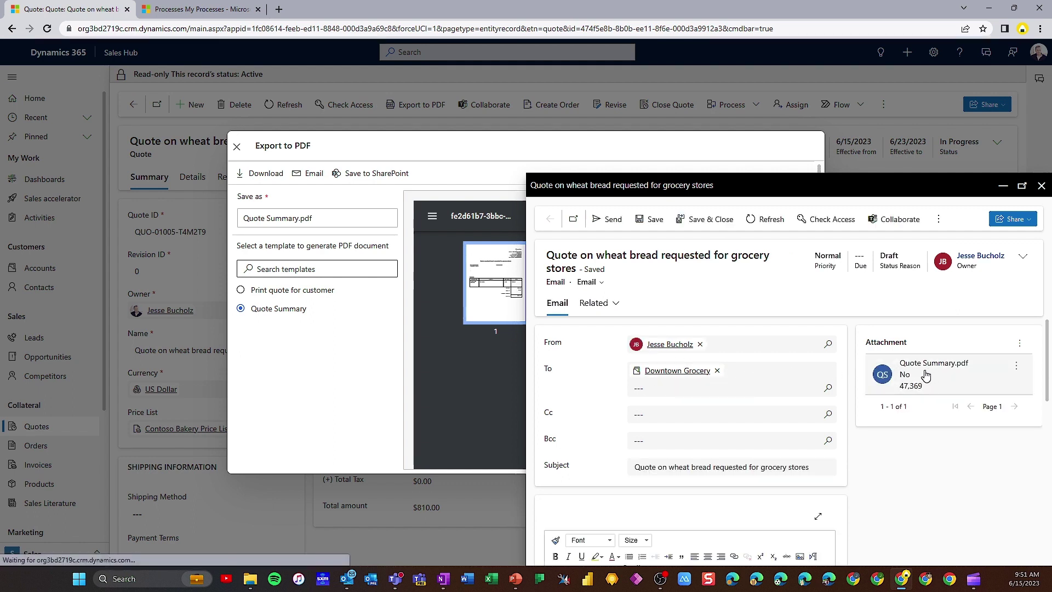
{"action": "scroll", "coordinate": [810, 418], "scroll_direction": "down", "scroll_amount": 3}
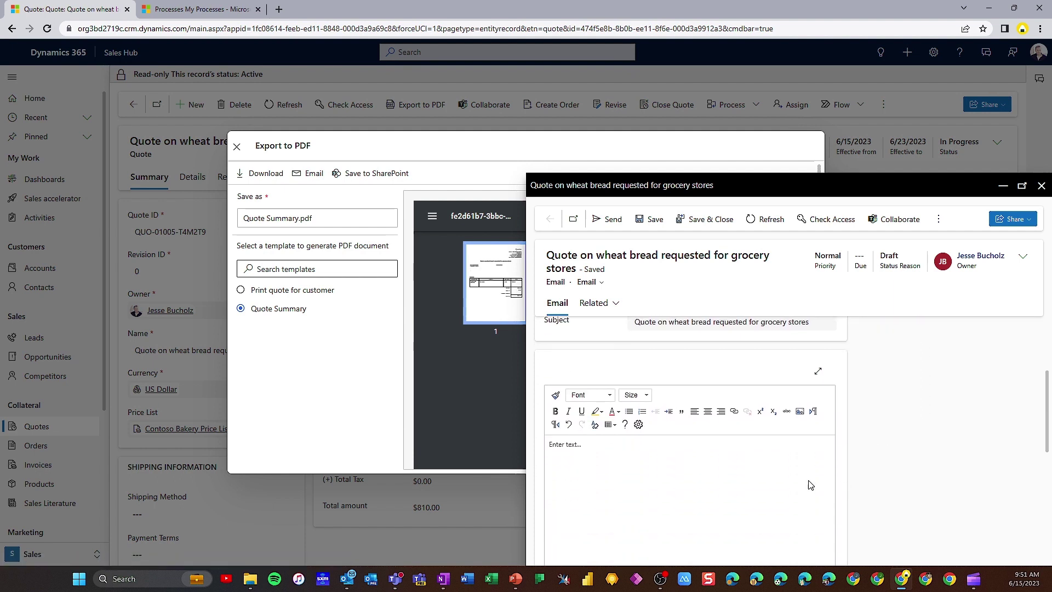
{"action": "left_click", "coordinate": [578, 441]}
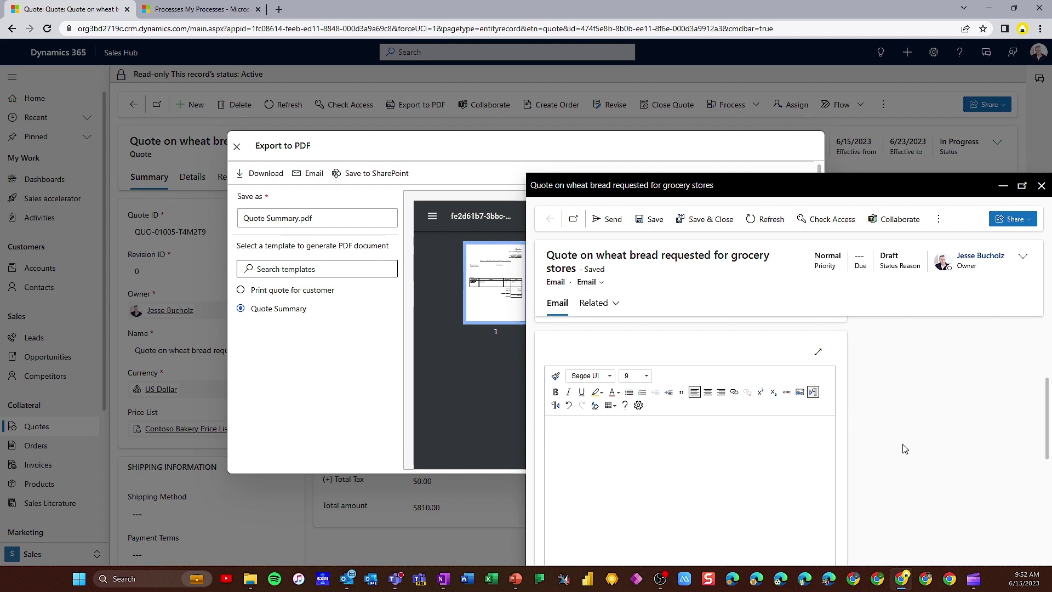
{"action": "scroll", "coordinate": [865, 449], "scroll_direction": "up", "scroll_amount": 1}
{"action": "scroll", "coordinate": [865, 448], "scroll_direction": "up", "scroll_amount": 2}
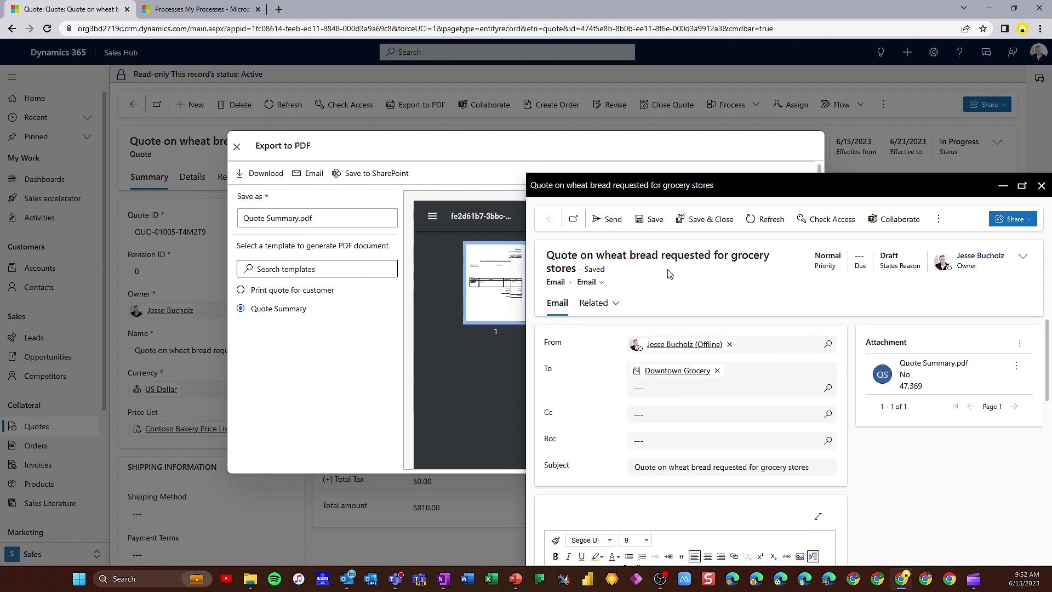
{"action": "left_click", "coordinate": [711, 225]}
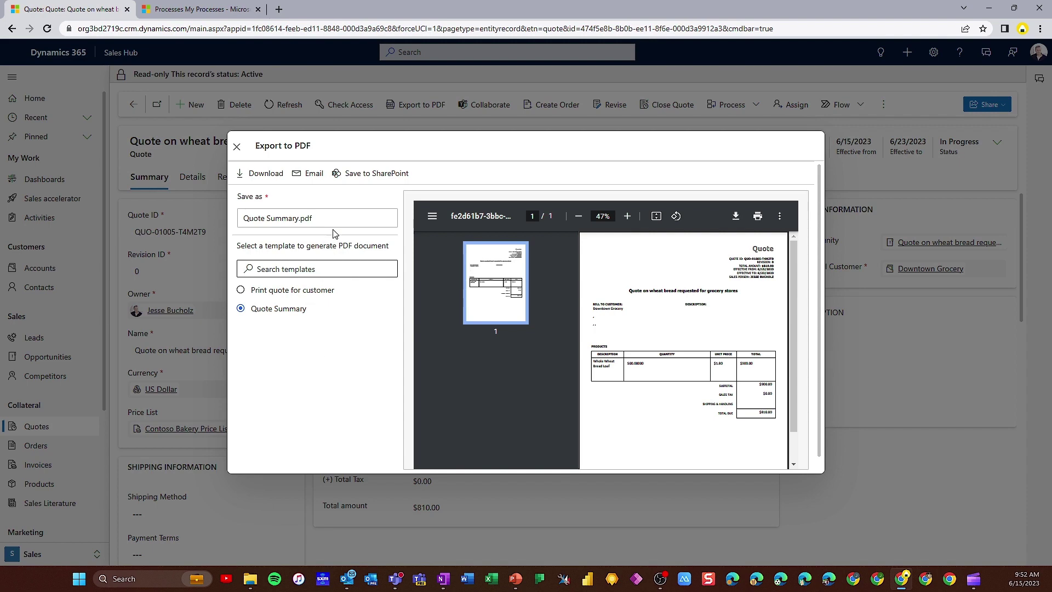
Store Quote Summary.pdf in the quote's SharePoint folder, then go to the quote's linked opportunity record
{"action": "left_click", "coordinate": [377, 175]}
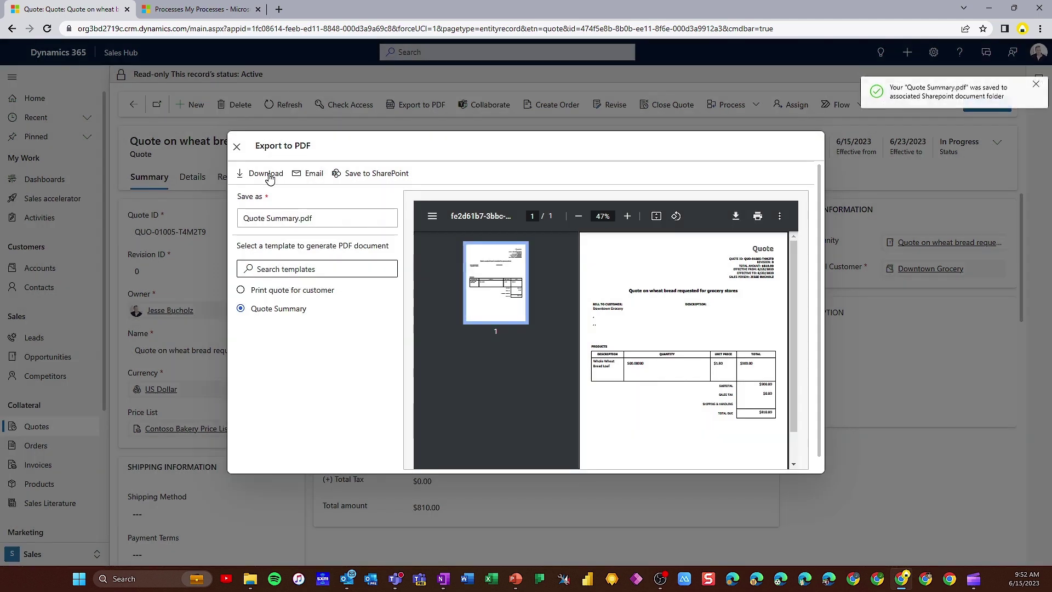
{"action": "left_click", "coordinate": [238, 148]}
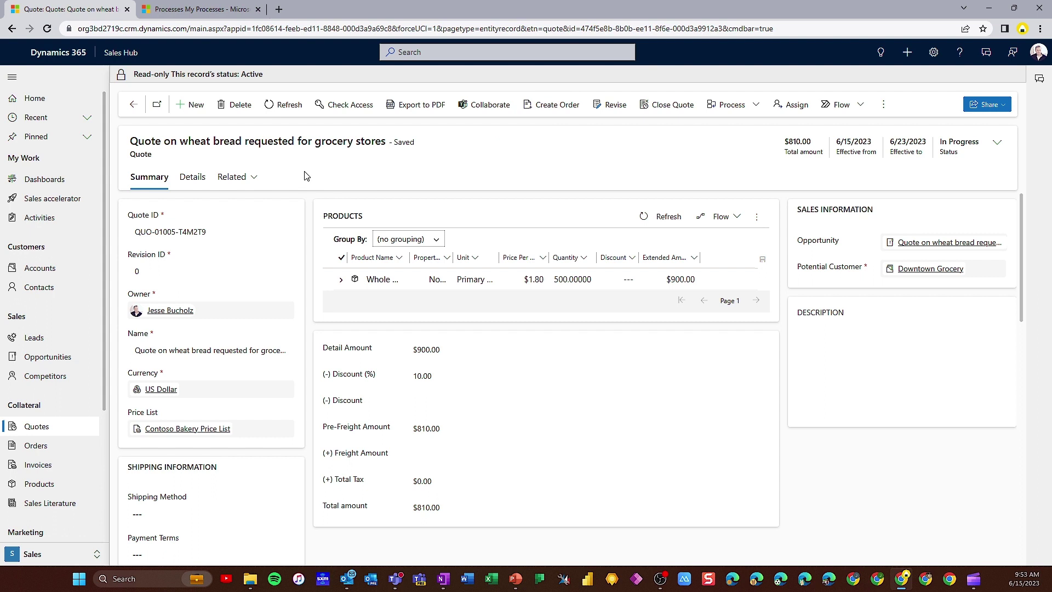
{"action": "left_click", "coordinate": [949, 245]}
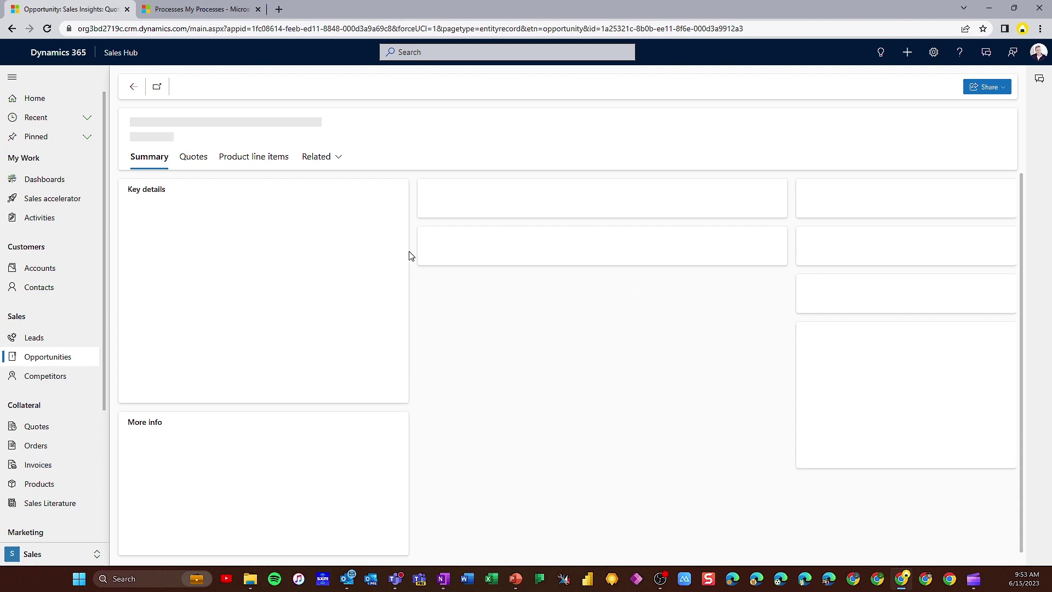